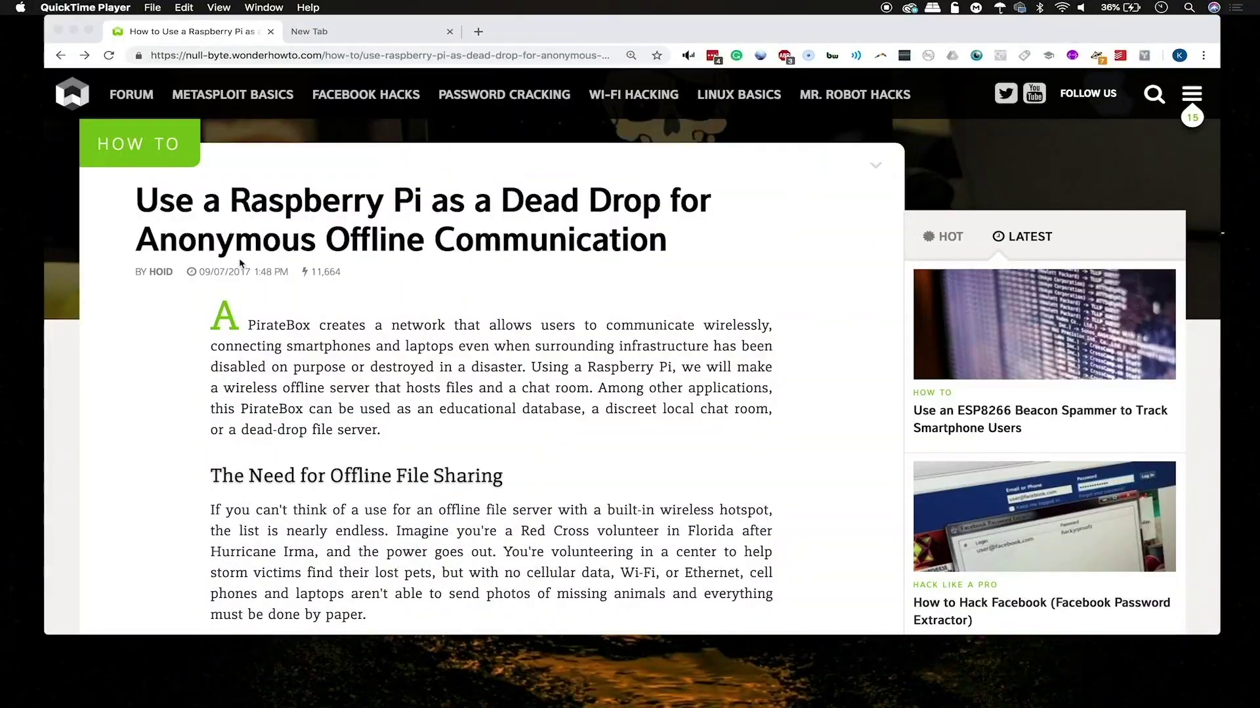
- Scroll the article to 'Step 1: Download the Piratebox Image' and its Pi Zero W and Pi 3 links
{"action": "scroll", "coordinate": [281, 408], "scroll_direction": "down", "scroll_amount": 15}
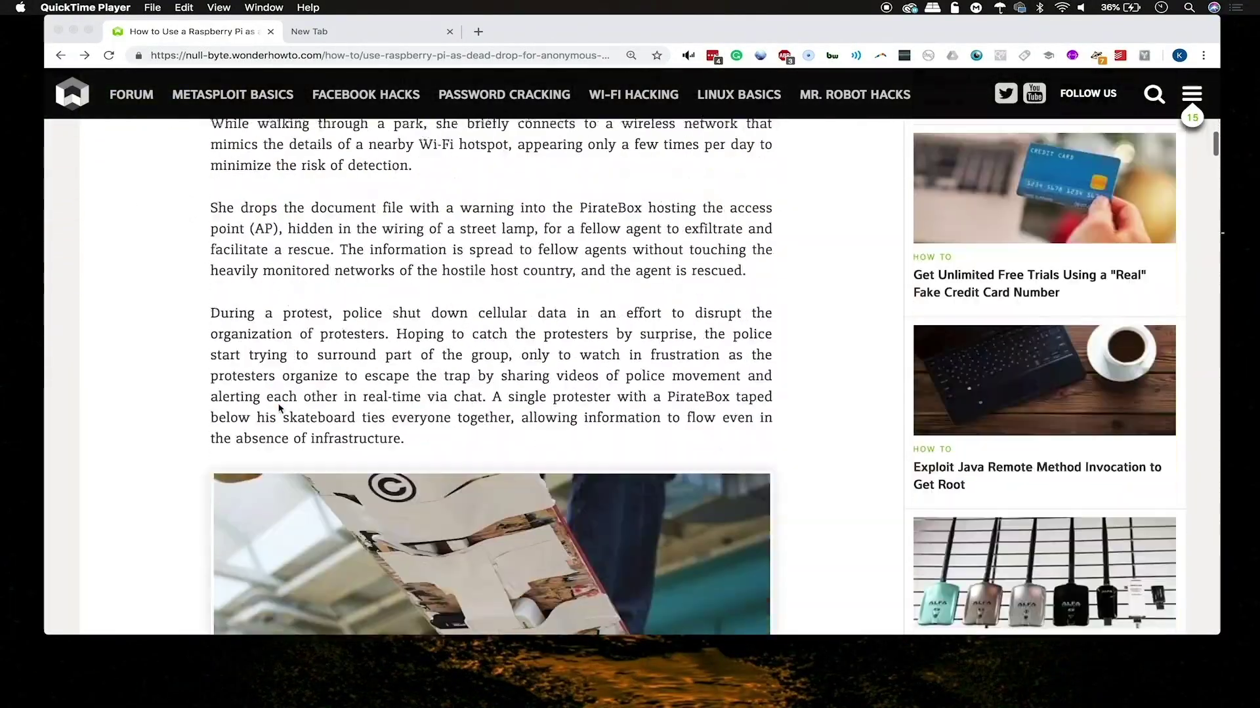
{"action": "scroll", "coordinate": [280, 408], "scroll_direction": "down", "scroll_amount": 3}
{"action": "scroll", "coordinate": [280, 408], "scroll_direction": "up", "scroll_amount": 3}
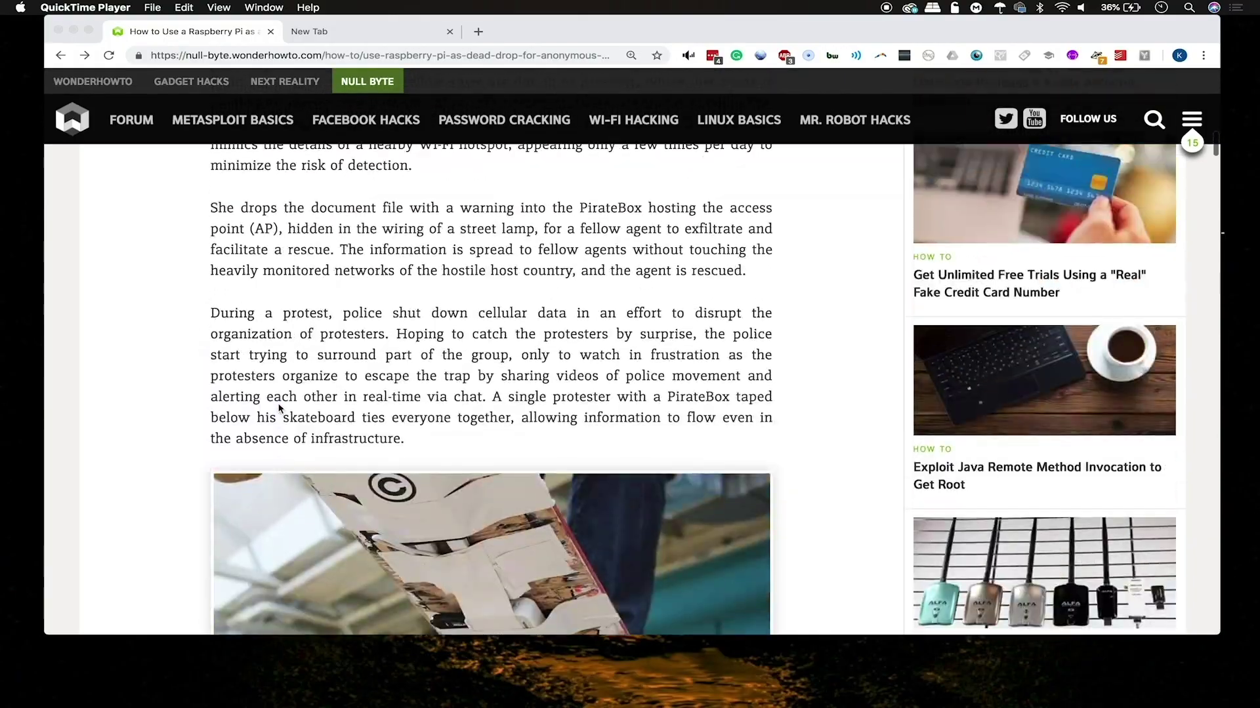
{"action": "scroll", "coordinate": [280, 408], "scroll_direction": "up", "scroll_amount": 15}
{"action": "scroll", "coordinate": [280, 408], "scroll_direction": "down", "scroll_amount": 18}
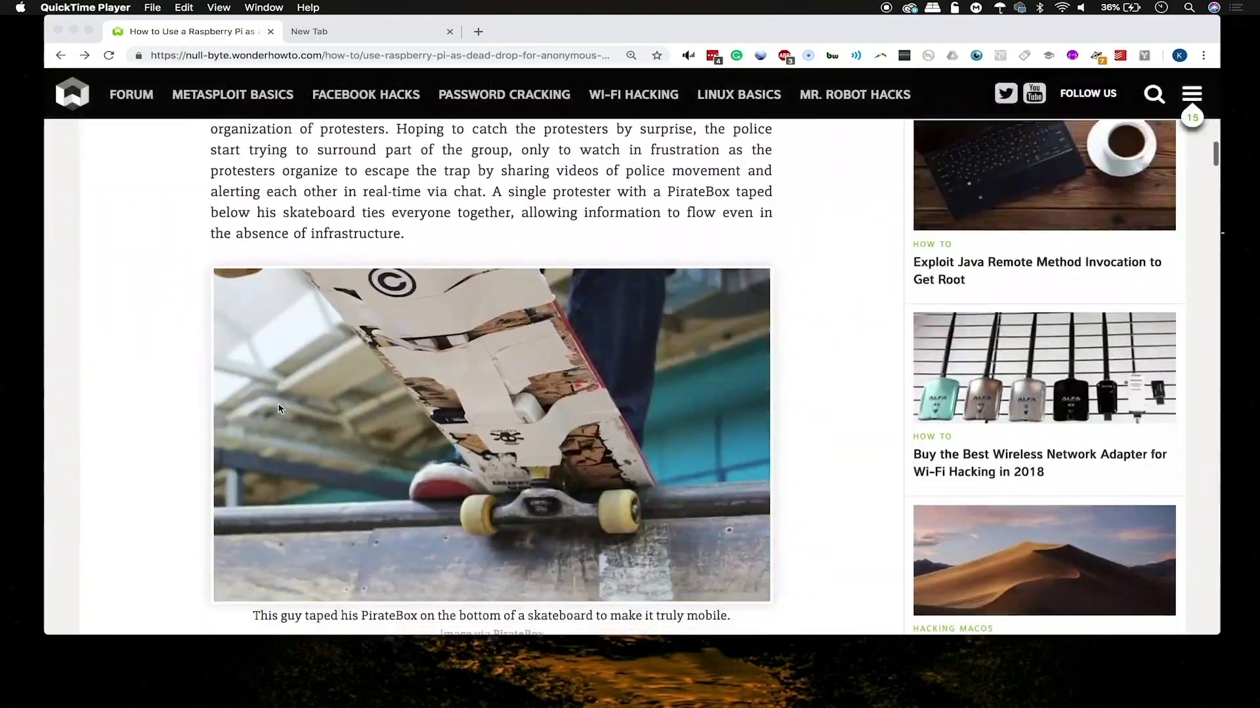
{"action": "scroll", "coordinate": [280, 408], "scroll_direction": "down", "scroll_amount": 15}
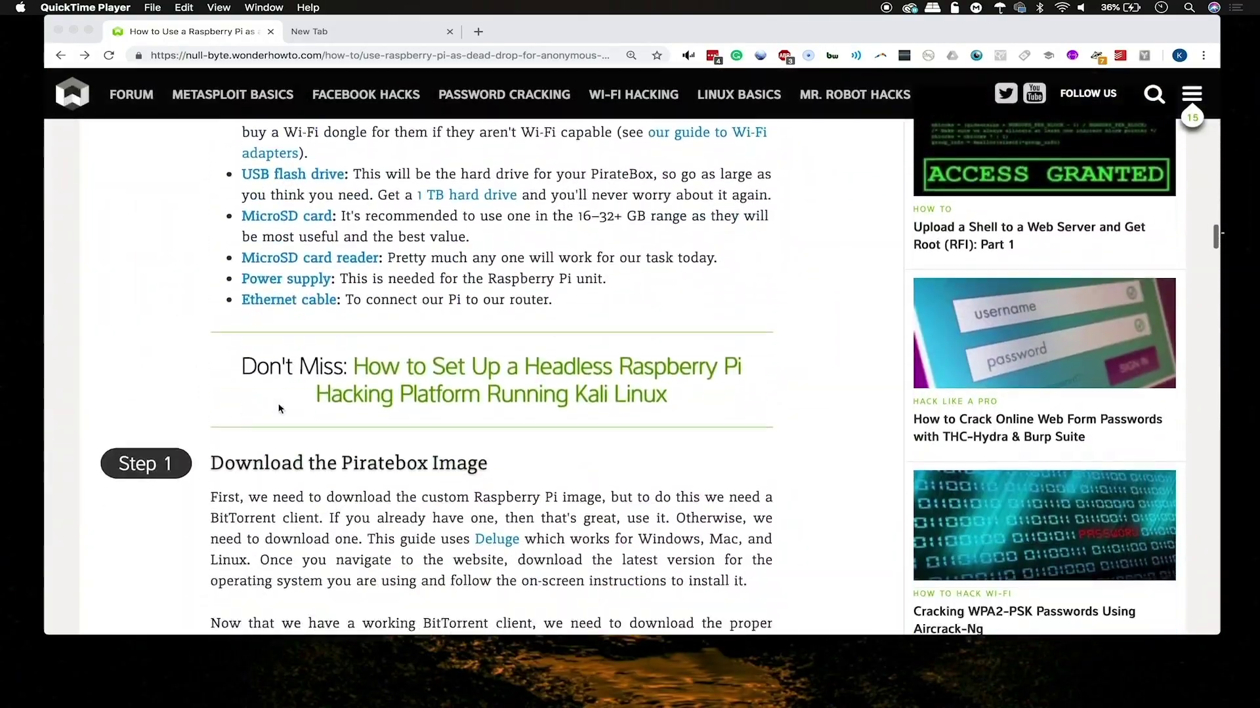
{"action": "scroll", "coordinate": [280, 408], "scroll_direction": "down", "scroll_amount": 8}
{"action": "scroll", "coordinate": [280, 408], "scroll_direction": "up", "scroll_amount": 3}
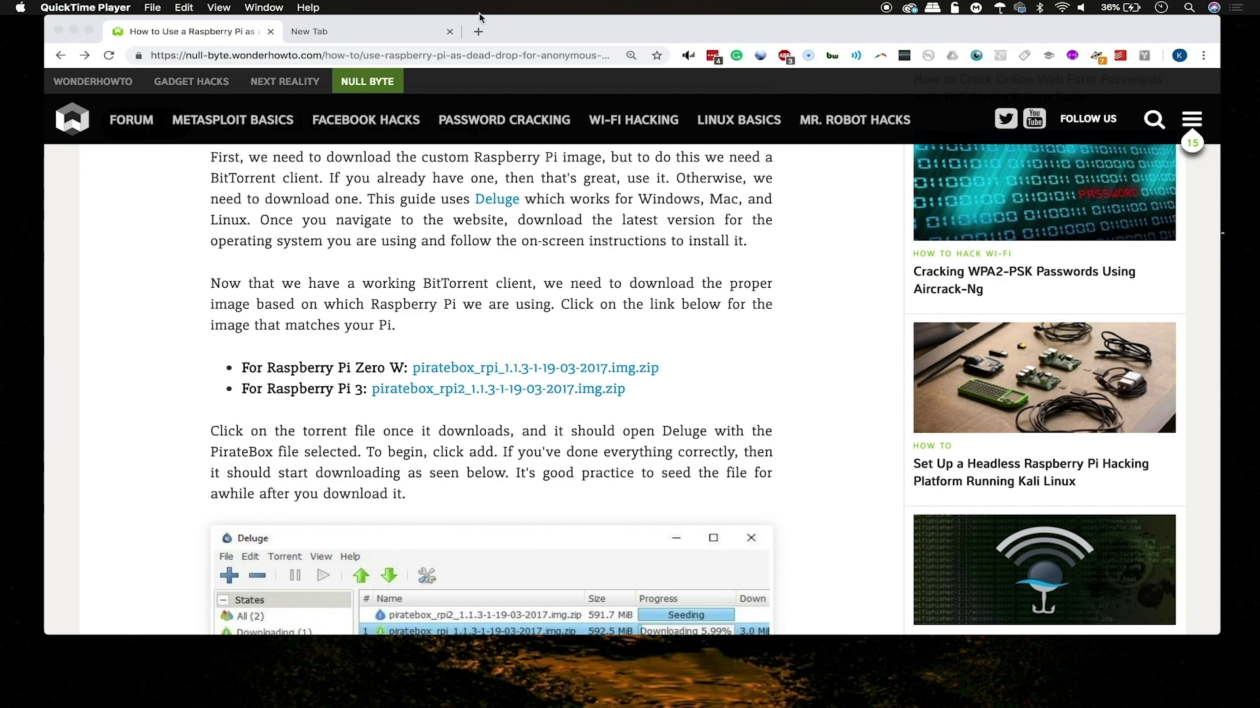
{"action": "mouse_move", "coordinate": [1012, 699]}
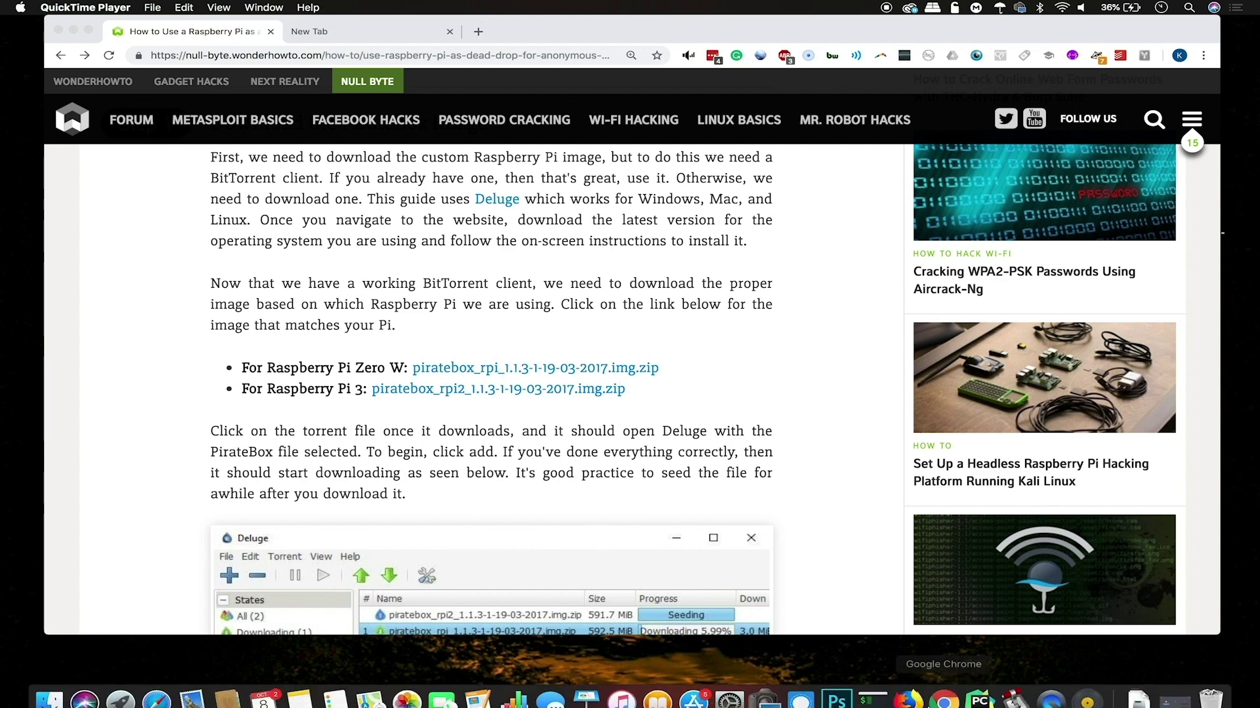
- Check the piratebox_rpi_1.1.3 image torrent in Transmission, then close Transmission and minimize Chrome
{"action": "left_click", "coordinate": [1012, 698]}
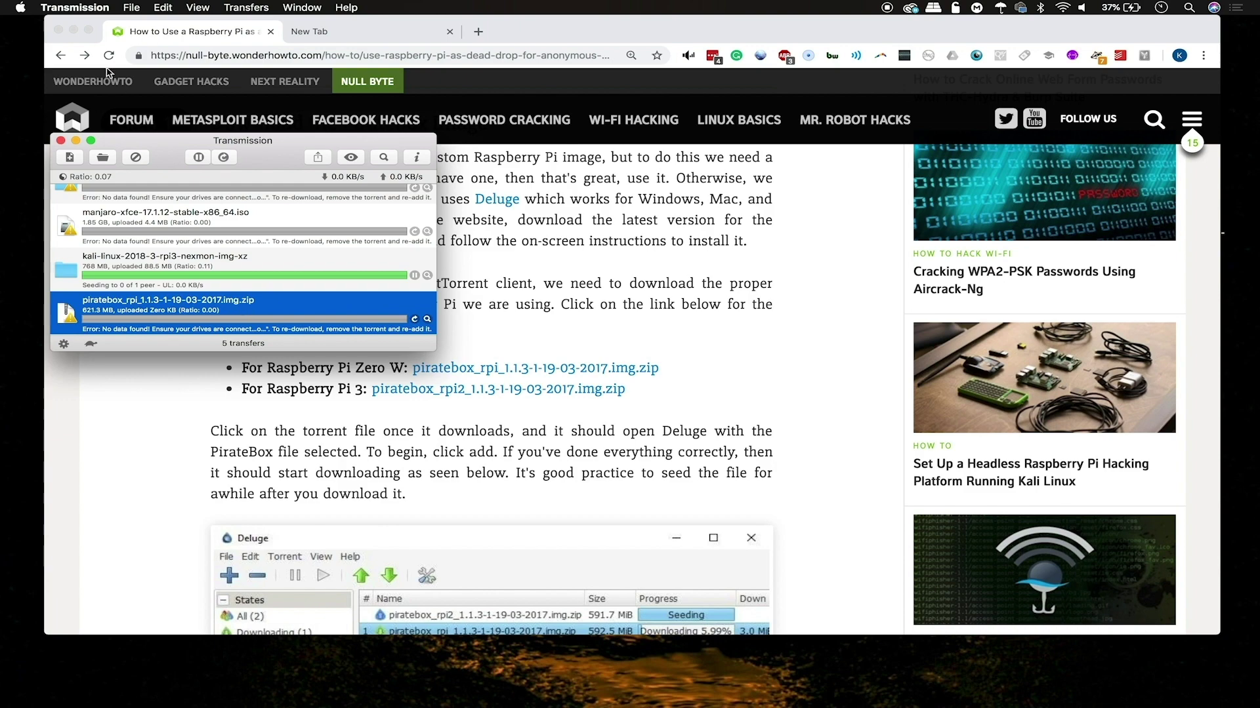
{"action": "left_click", "coordinate": [61, 141]}
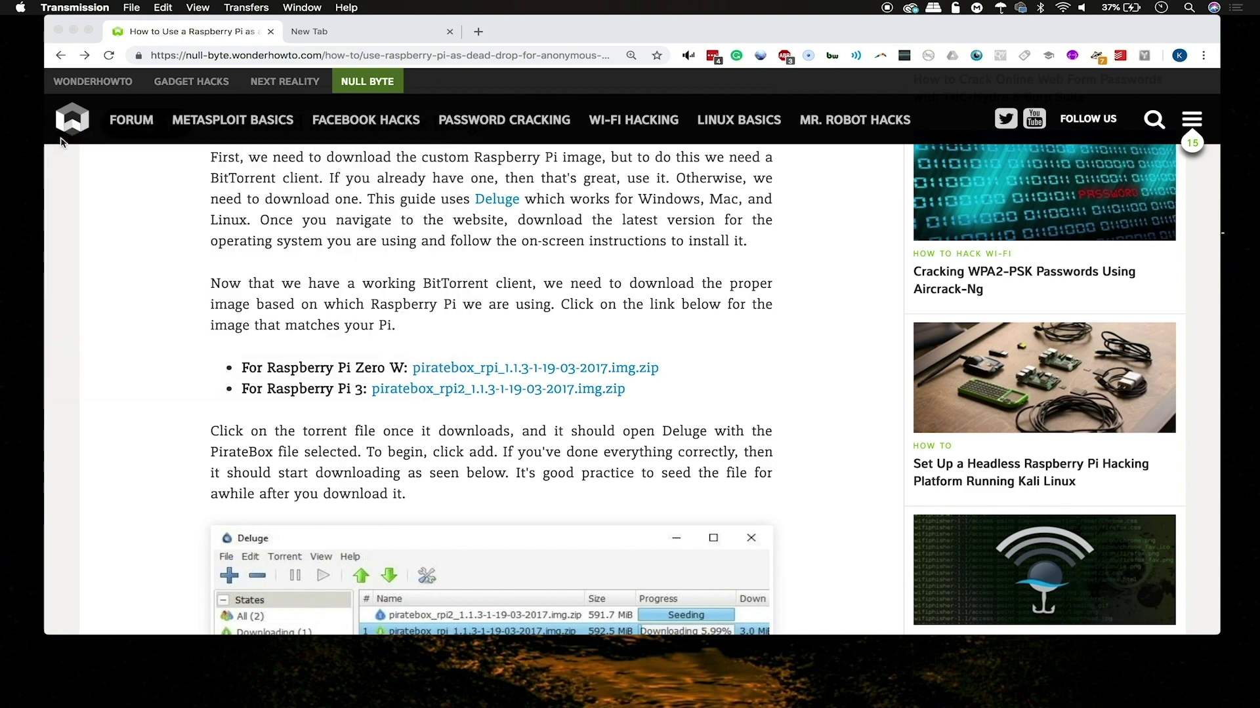
{"action": "left_click", "coordinate": [73, 31]}
- Load the Desktop's piratebox .img into Etcher for the 15.48 GB Multi-Card drive, then close Etcher
{"action": "mouse_move", "coordinate": [1016, 705]}
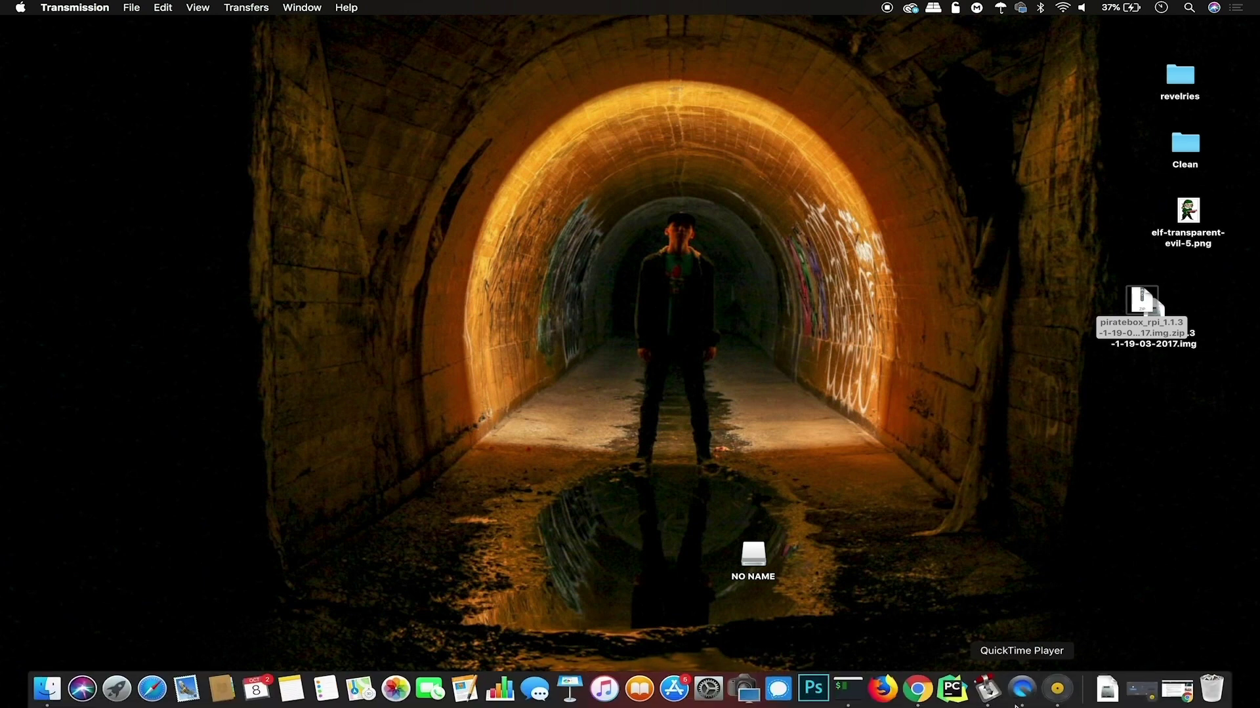
{"action": "left_click", "coordinate": [1057, 690]}
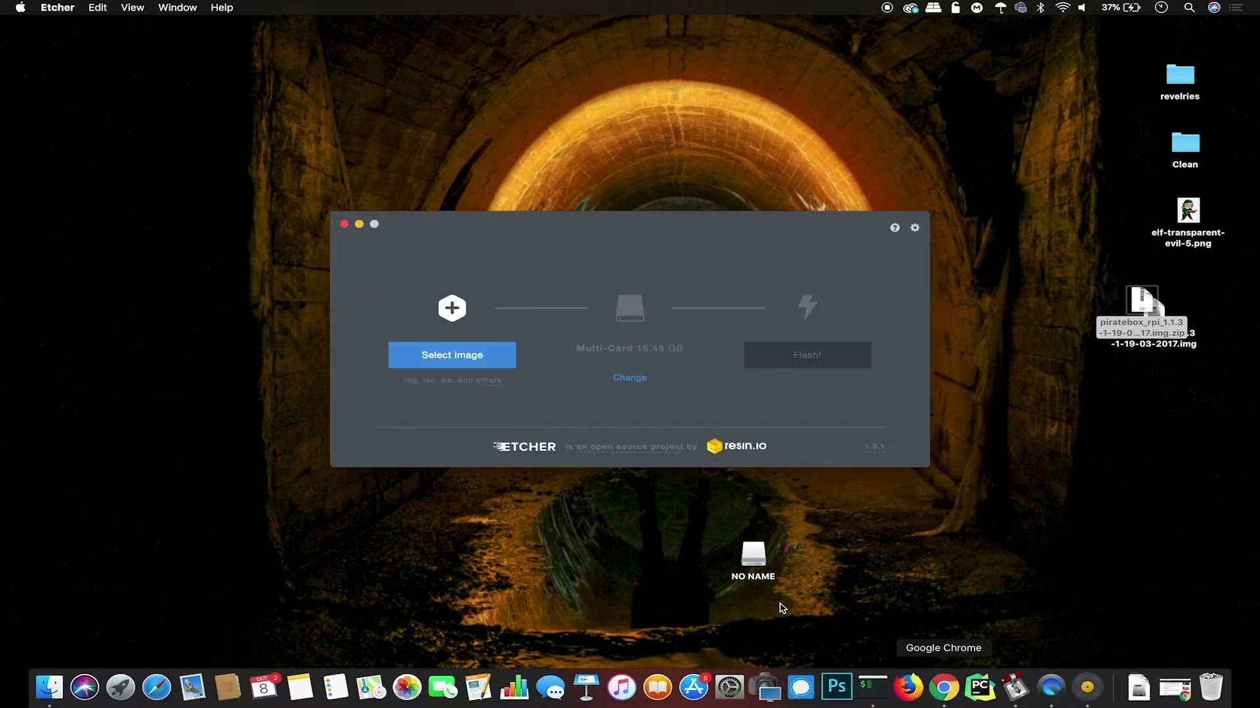
{"action": "left_click", "coordinate": [461, 363]}
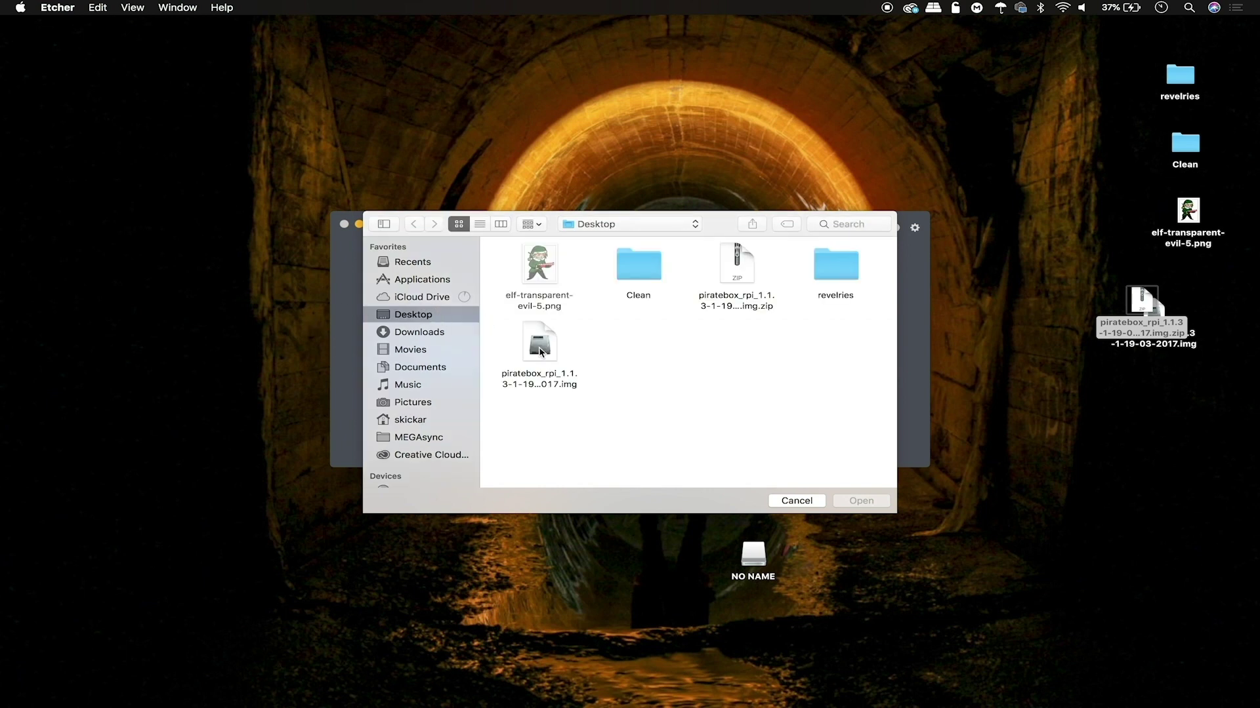
{"action": "left_click", "coordinate": [539, 352]}
{"action": "left_click", "coordinate": [861, 501]}
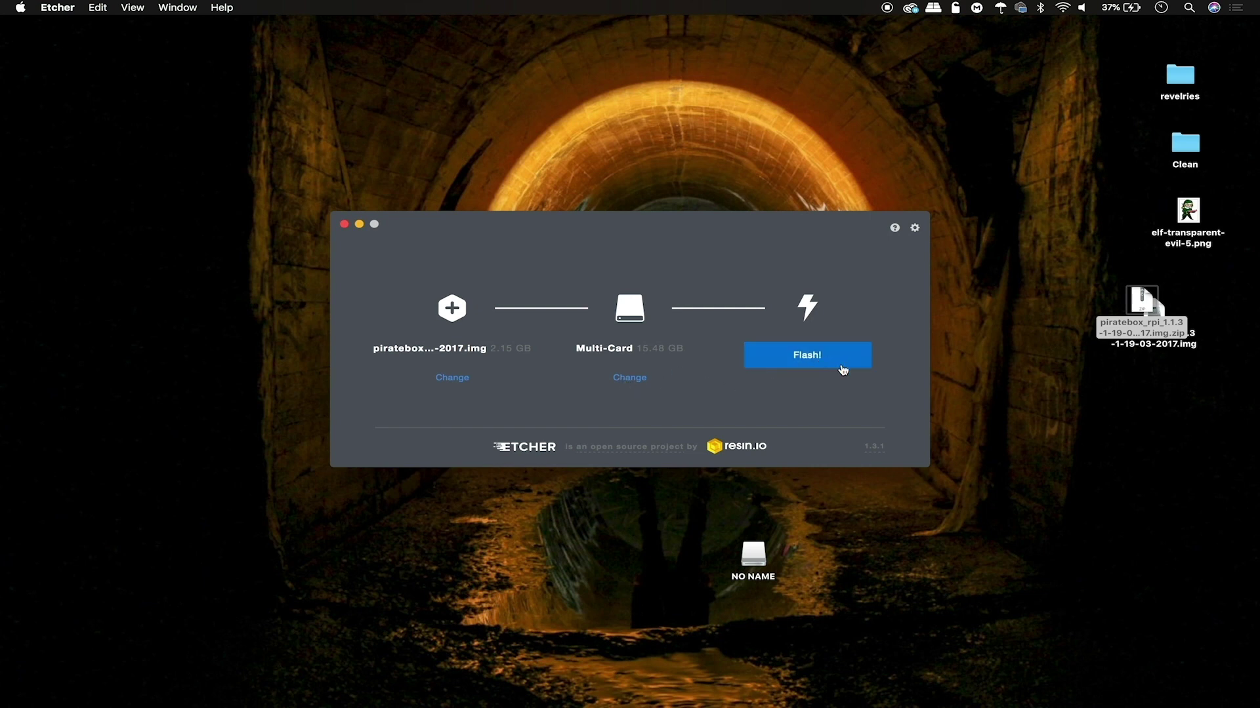
{"action": "left_click", "coordinate": [343, 225]}
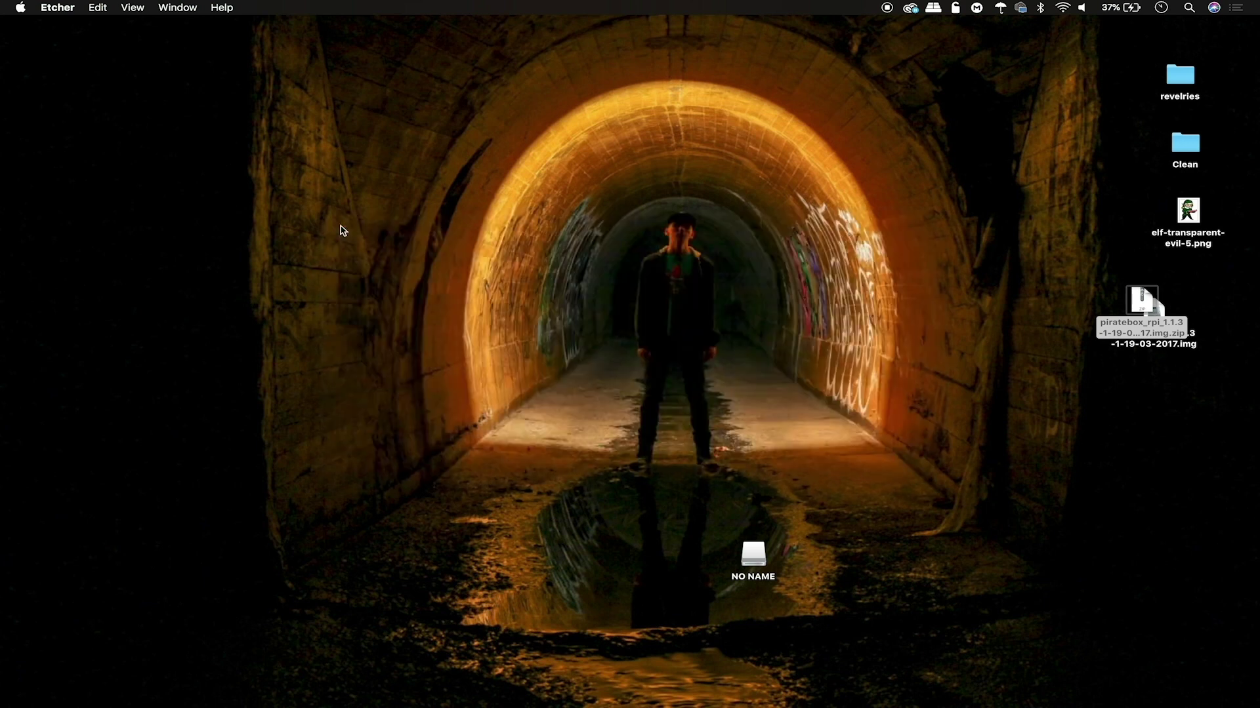
- Eject the NO NAME card from Finder's Devices list and close the Finder window
{"action": "mouse_move", "coordinate": [197, 701]}
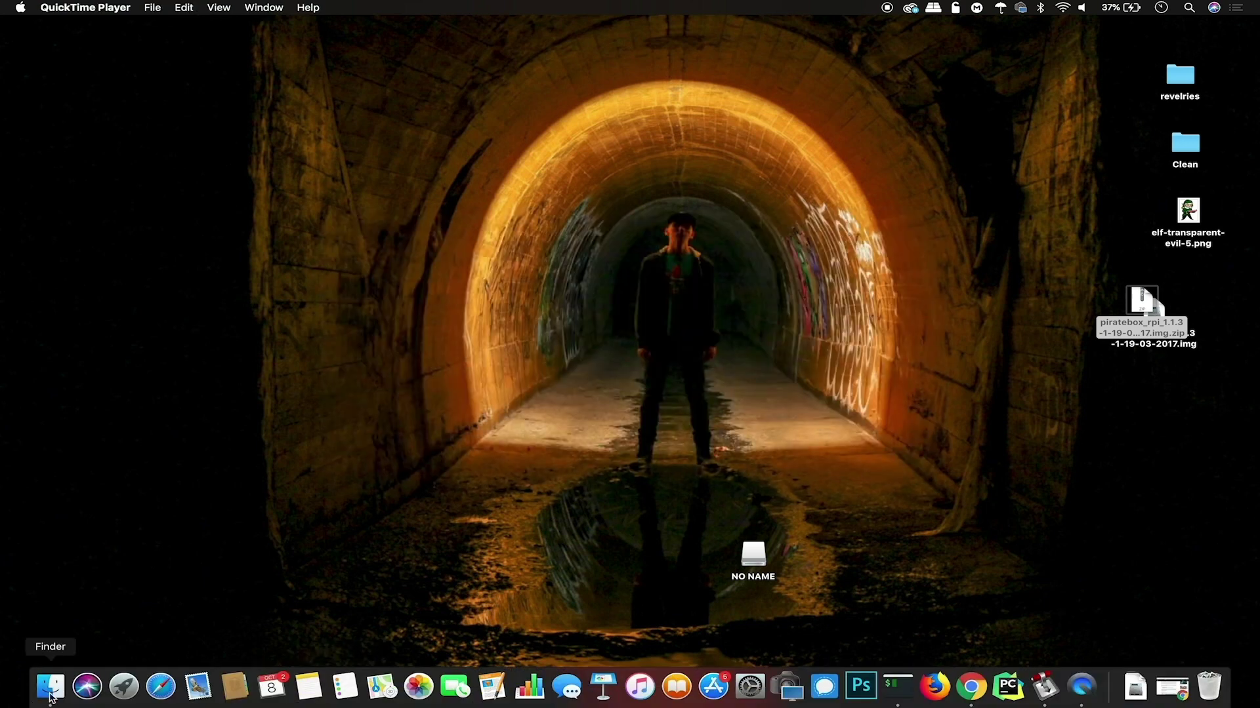
{"action": "left_click", "coordinate": [49, 689]}
{"action": "scroll", "coordinate": [381, 355], "scroll_direction": "down", "scroll_amount": 3}
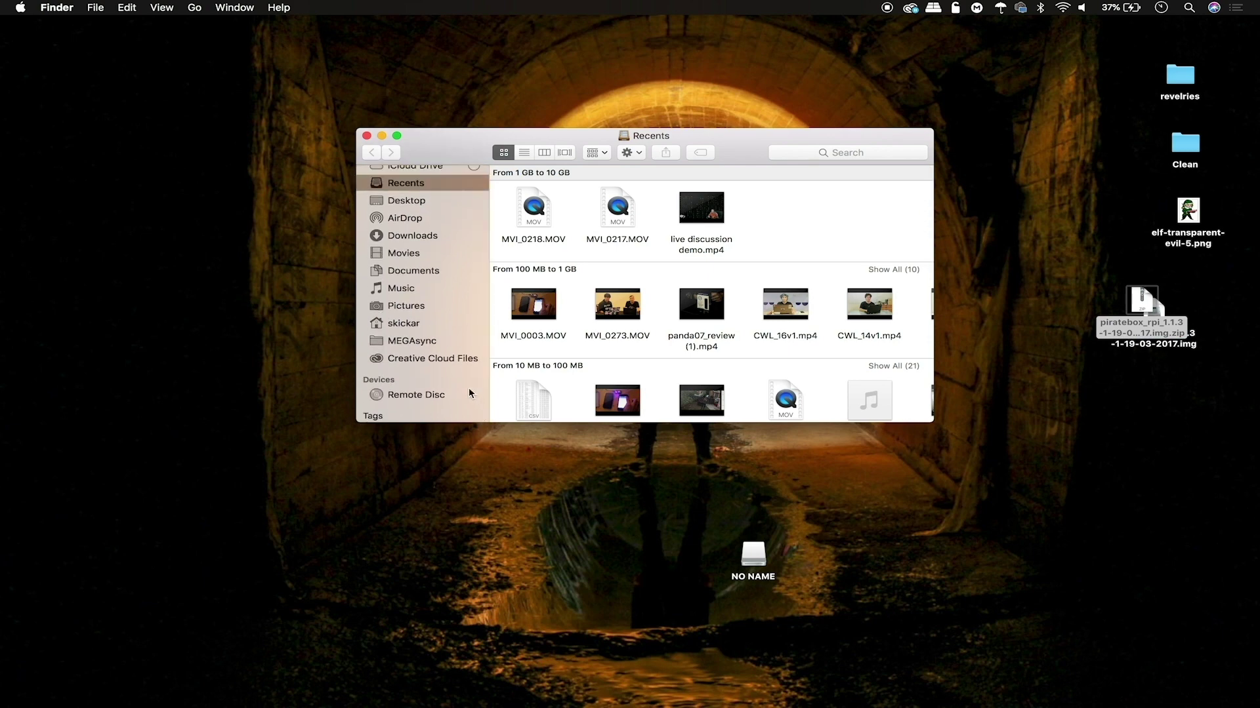
{"action": "left_click", "coordinate": [366, 136]}
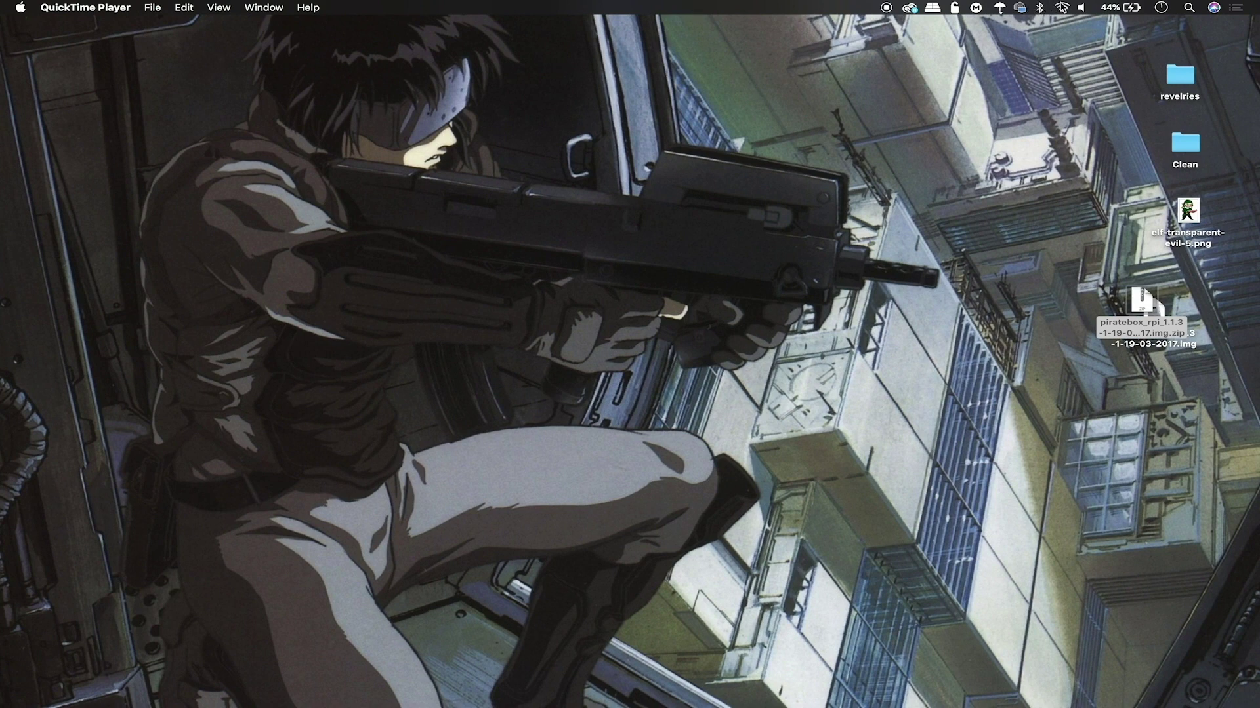
- Connect to the 'PirateBox - Share Freely' Wi-Fi network and launch iTerm2 from the Dock
{"action": "left_click", "coordinate": [1061, 8]}
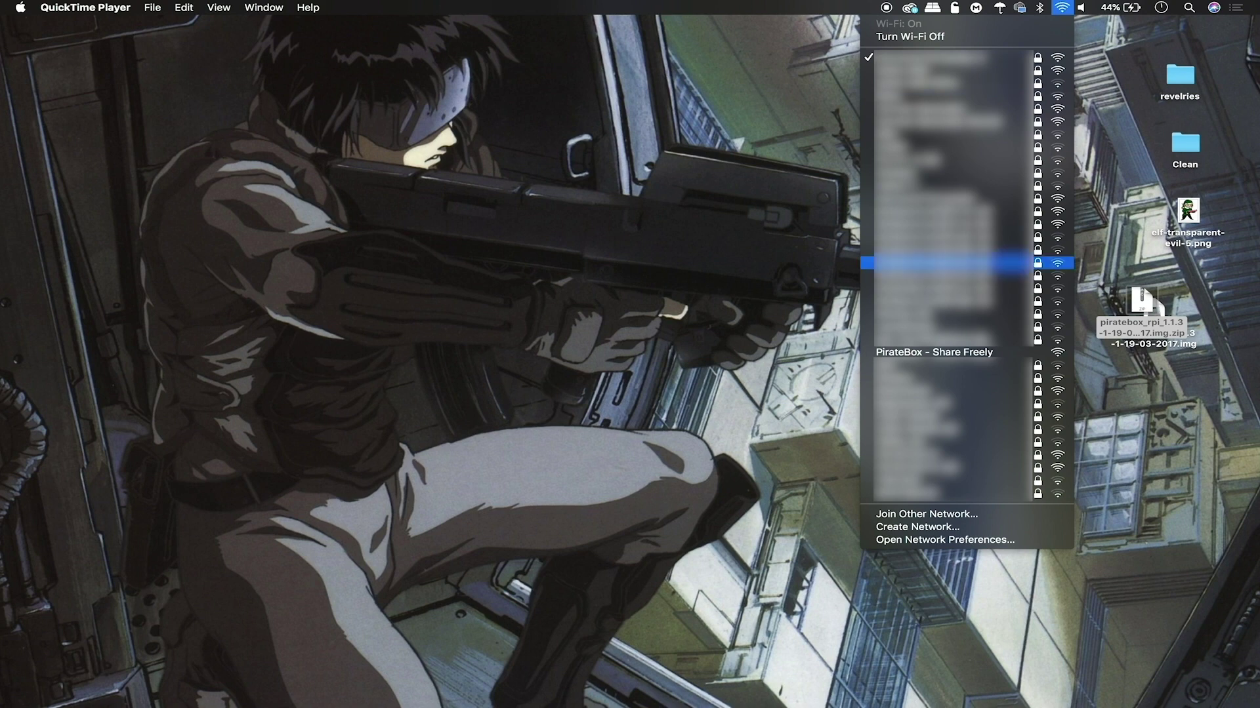
{"action": "left_click", "coordinate": [933, 355]}
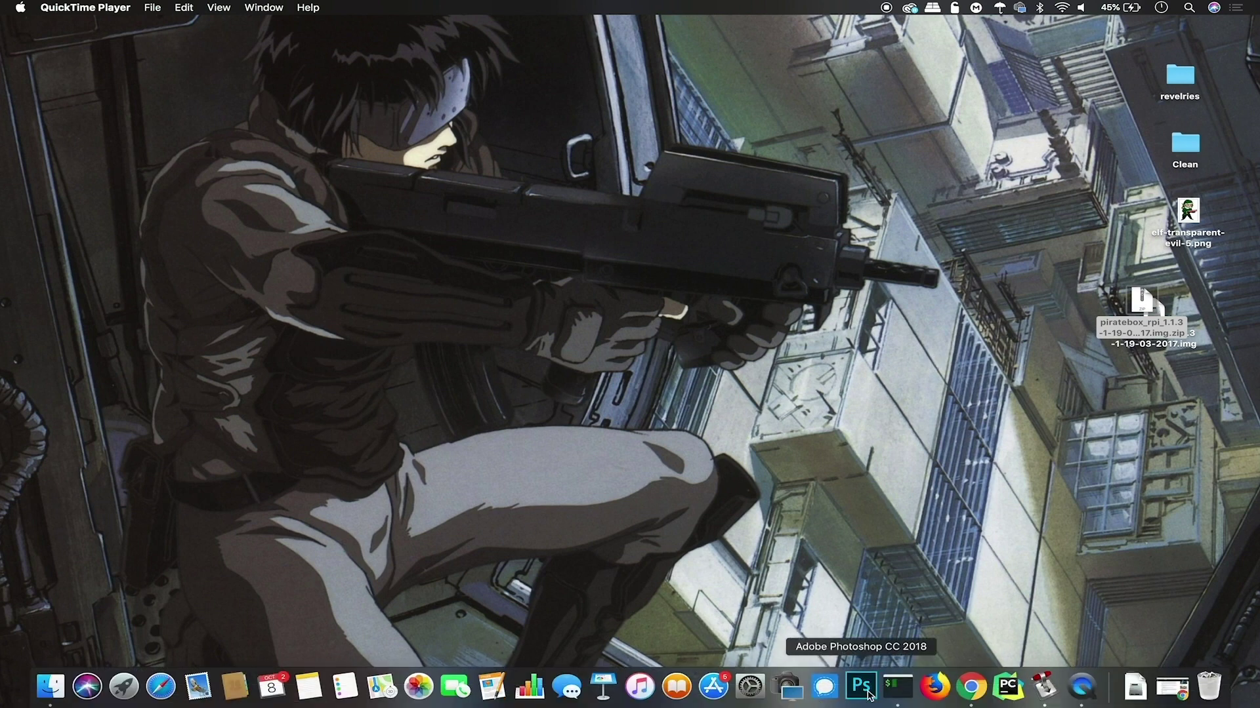
{"action": "left_click", "coordinate": [895, 697]}
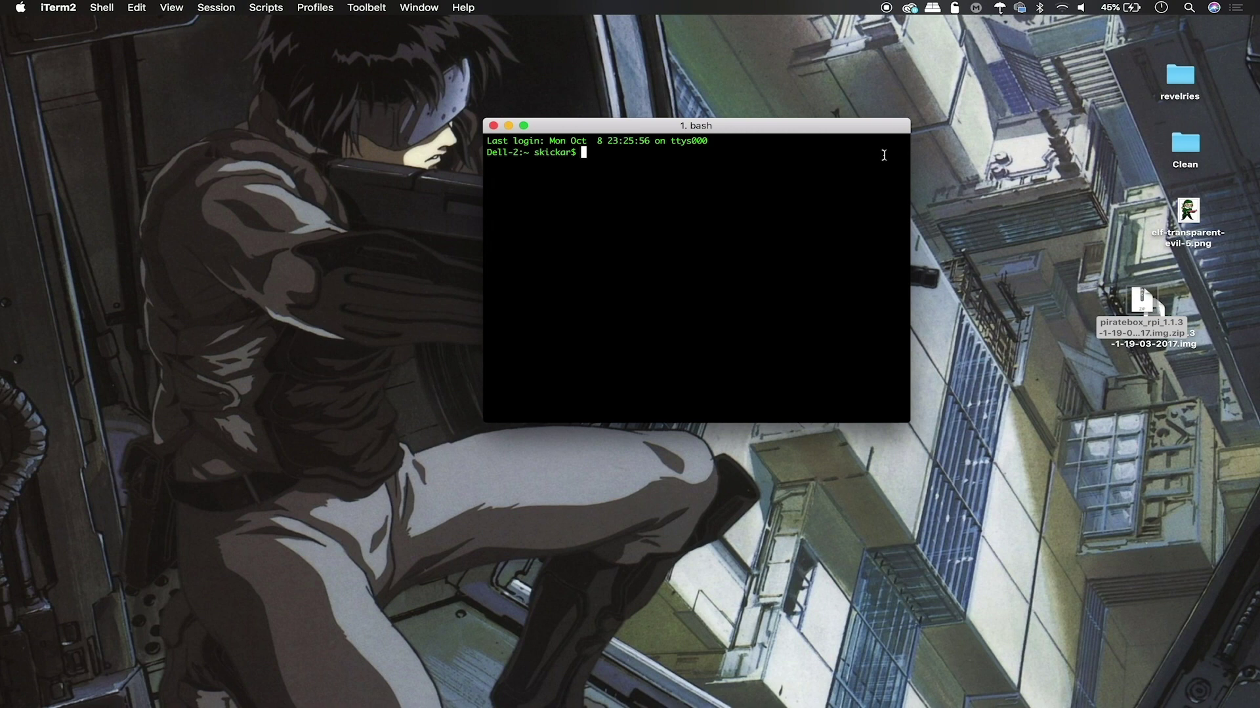
- Scan with sudo fing, stop once piratebox.lan shows up, and copy its address 192.168.77.1
{"action": "type", "text": "suo"}
{"action": "type", "text": "o fing"}
{"action": "key", "text": "Return"}
{"action": "key", "text": "Return"}
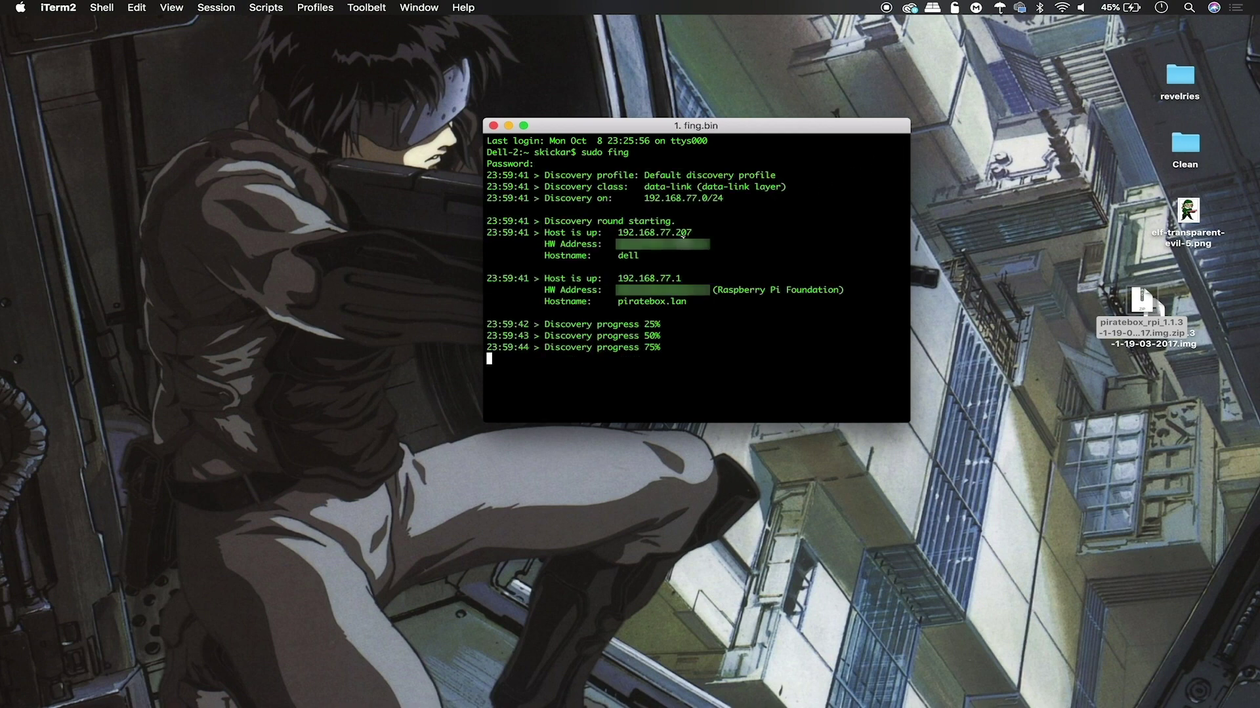
{"action": "key", "text": "ctrl+c"}
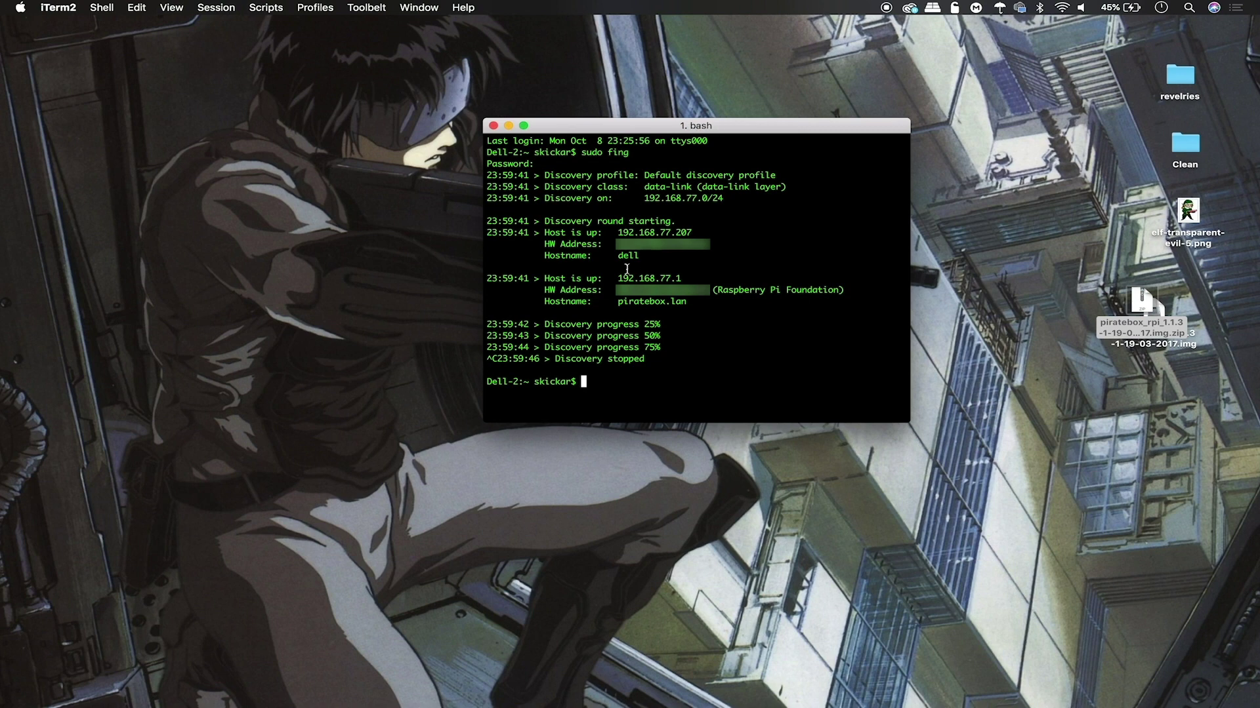
{"action": "left_click_drag", "start_coordinate": [619, 276], "coordinate": [684, 274]}
{"action": "left_click_drag", "start_coordinate": [682, 275], "coordinate": [617, 276]}
{"action": "key", "text": "super+c"}
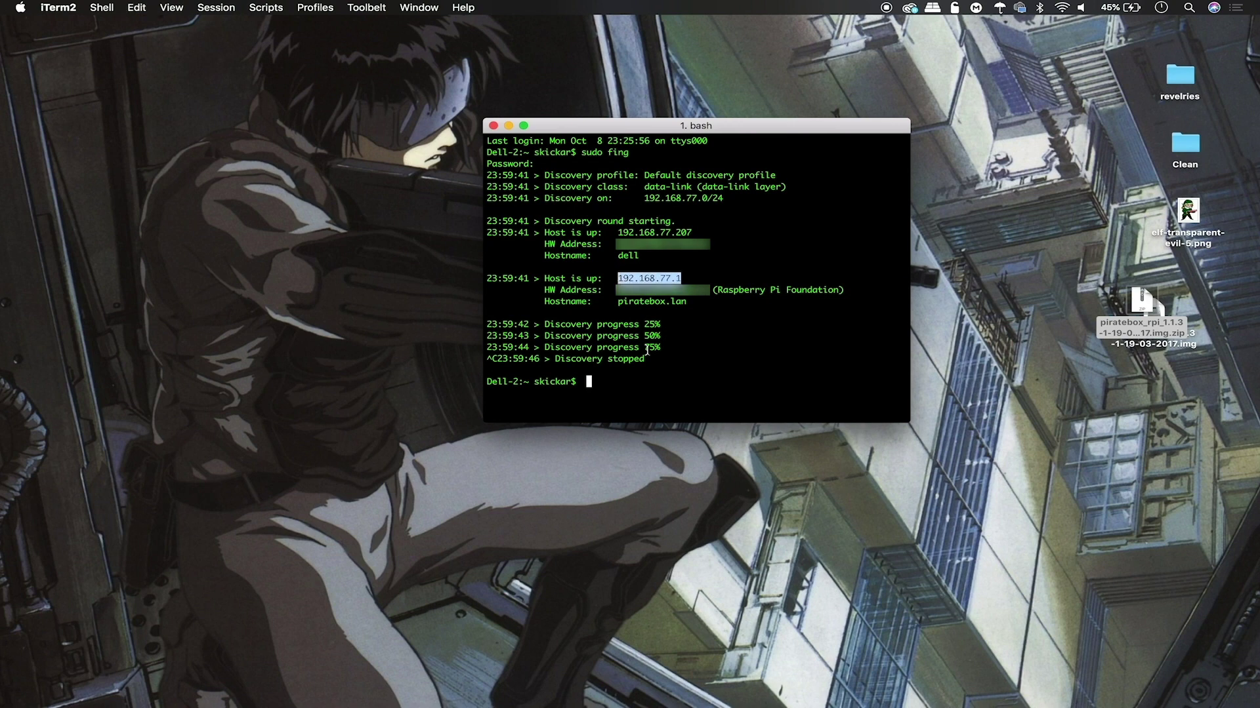
{"action": "left_click", "coordinate": [675, 357]}
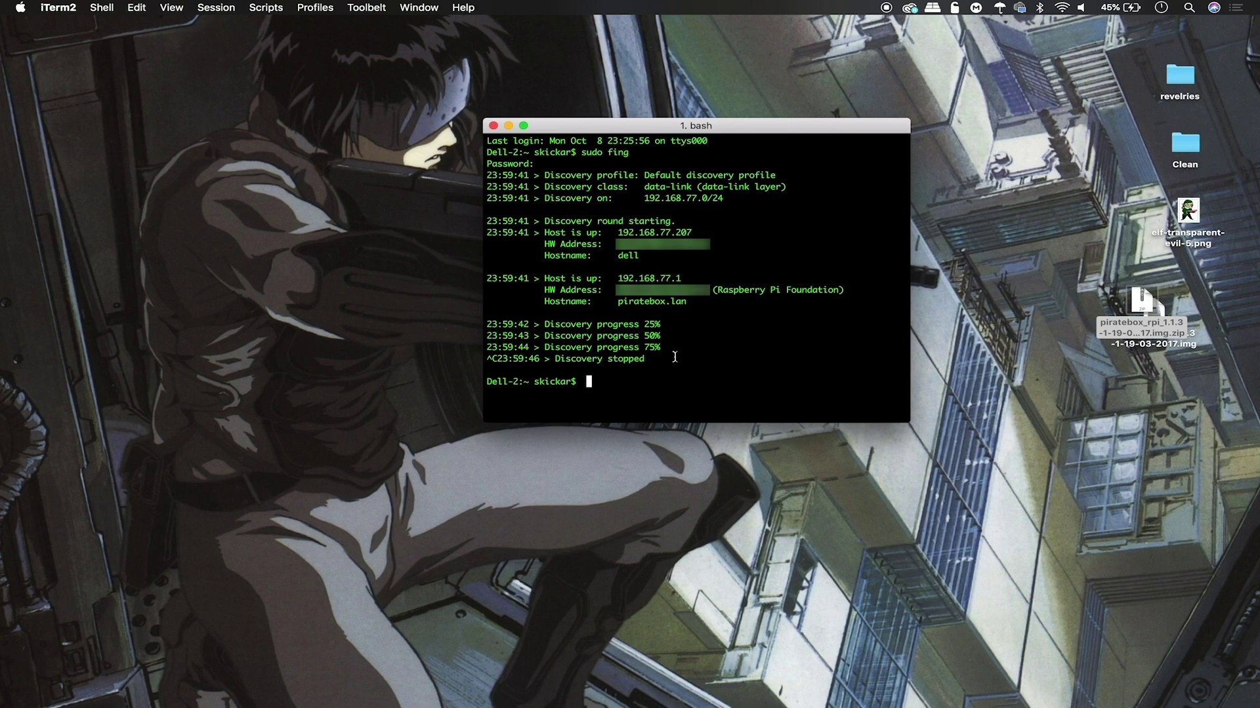
- Run sudo nmap -sS on 192.168.77.1, revealing open ports 22, 53, 80 and 8080
{"action": "type", "text": "sudo nmap -sS"}
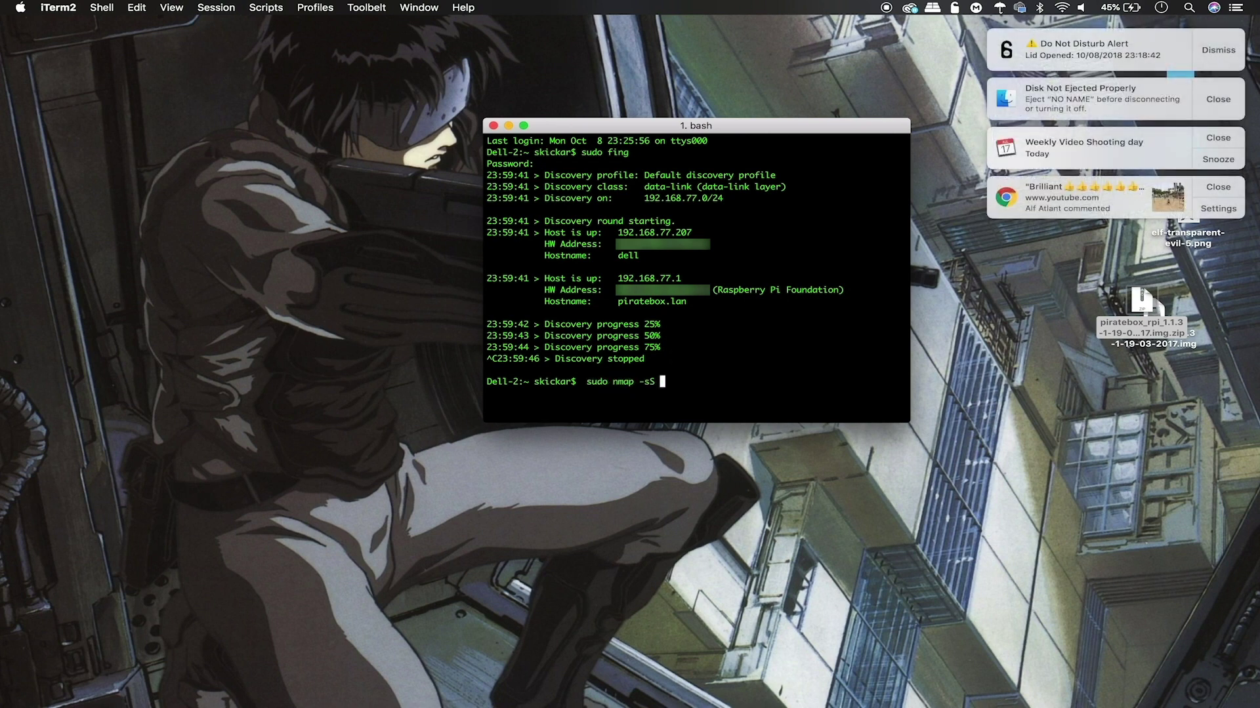
{"action": "key", "text": "super+v"}
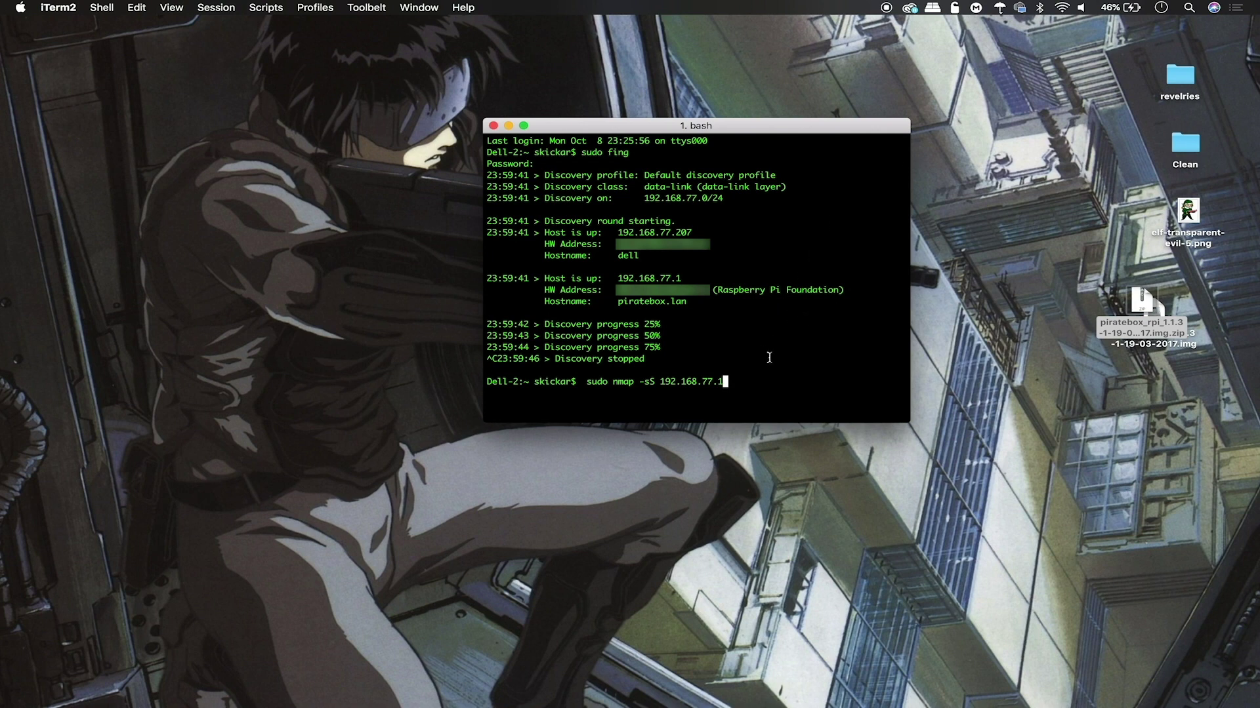
{"action": "key", "text": "Return"}
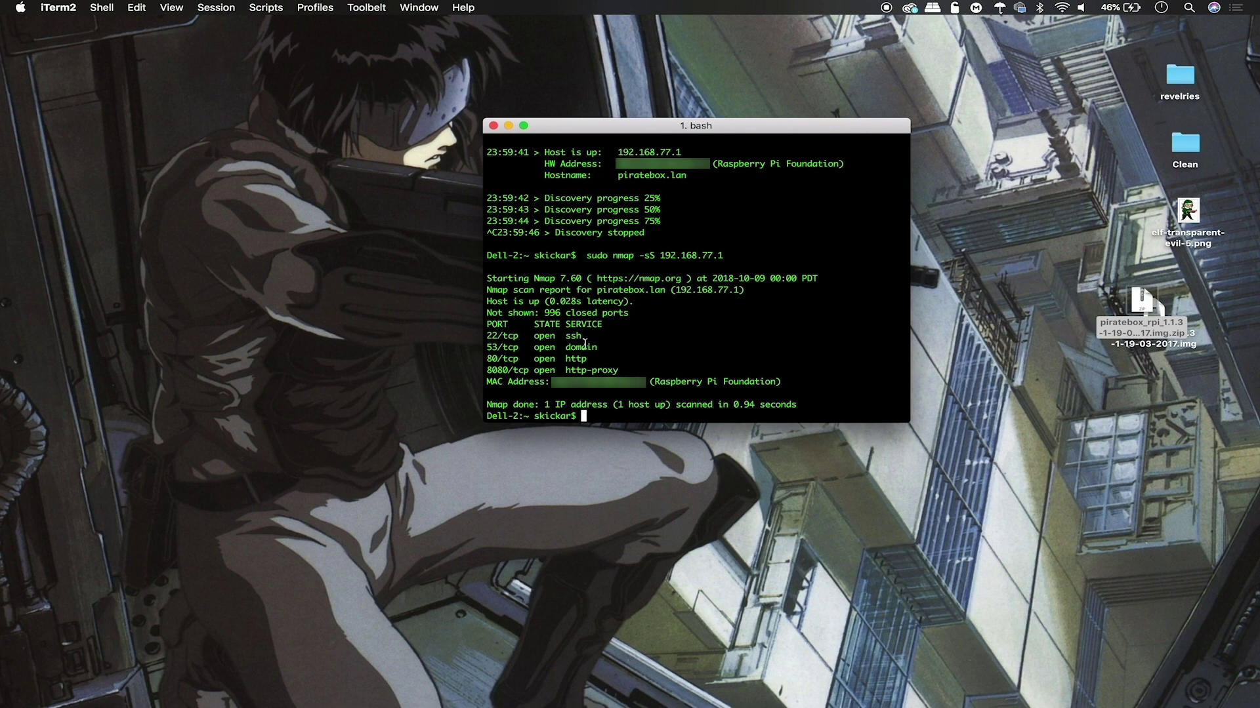
{"action": "scroll", "coordinate": [595, 352], "scroll_direction": "down", "scroll_amount": 1}
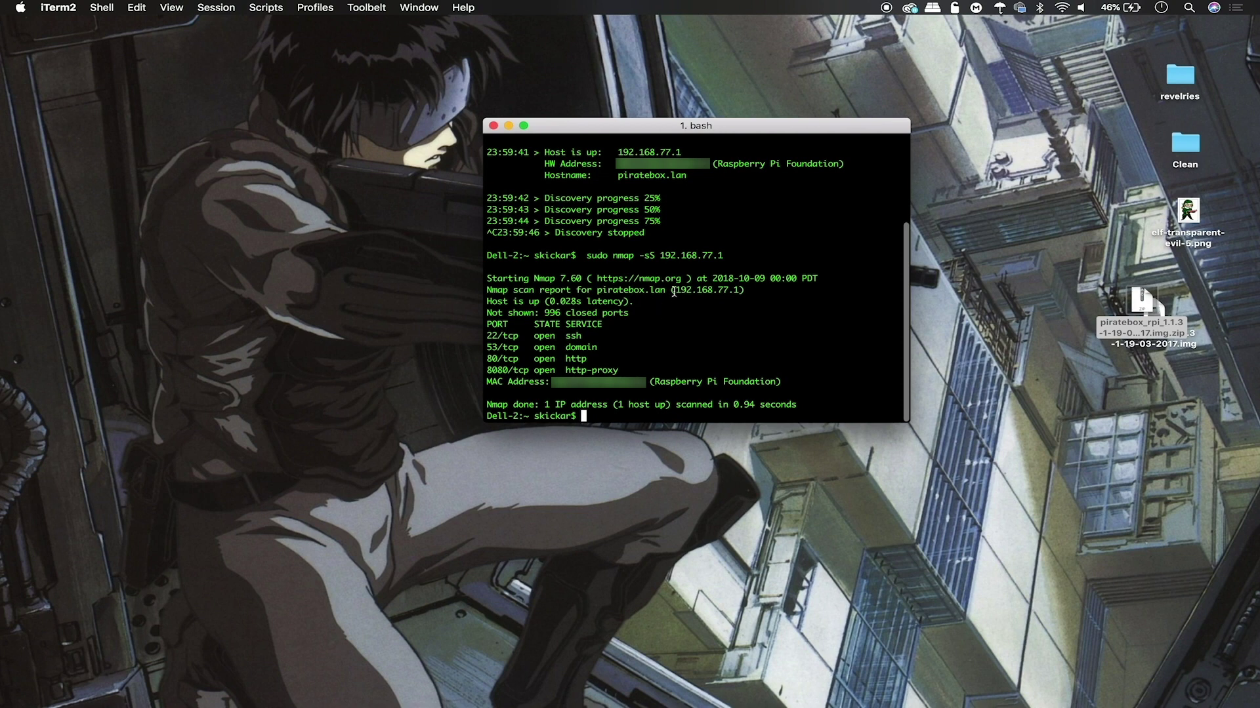
{"action": "left_click_drag", "start_coordinate": [674, 290], "coordinate": [740, 289]}
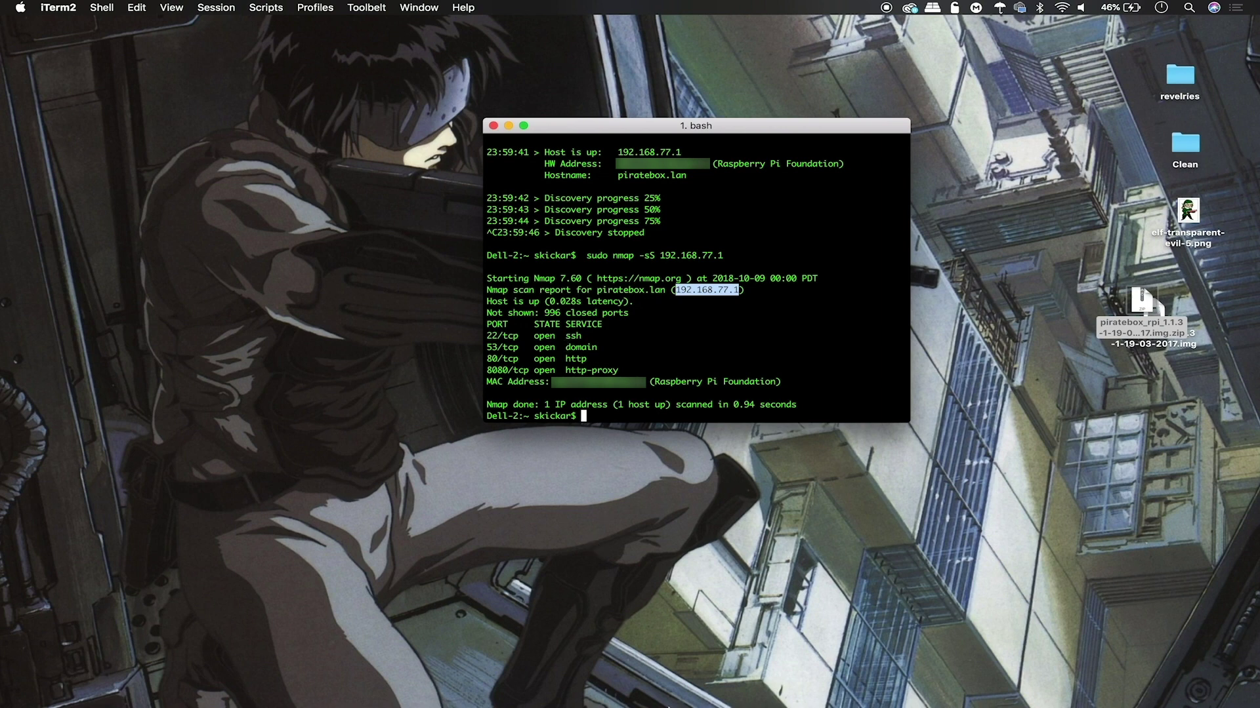
- Bring Chrome forward and load piratebox.lan in the empty new tab
{"action": "mouse_move", "coordinate": [916, 699]}
{"action": "left_click", "coordinate": [971, 687]}
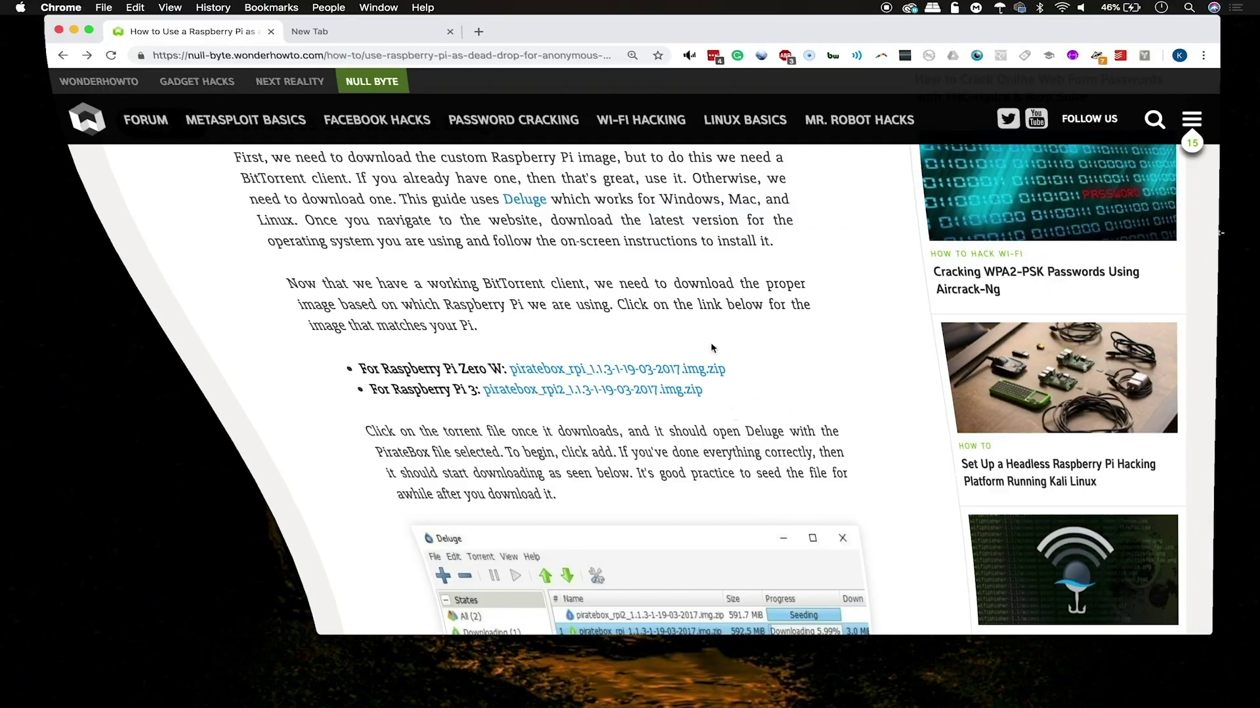
{"action": "left_click", "coordinate": [341, 34]}
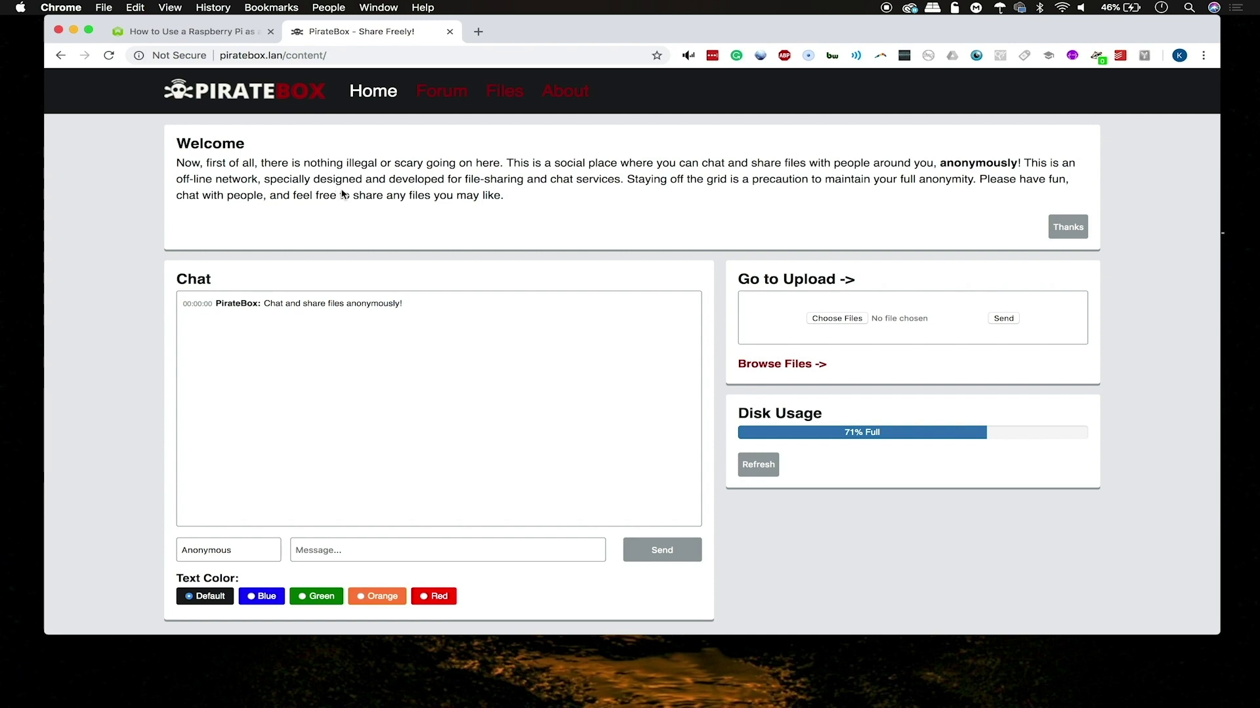
- Rename the chat nickname from Anonymous to Troll and post 'Hey, I'm being a sneaky guy'
{"action": "scroll", "coordinate": [342, 195], "scroll_direction": "down", "scroll_amount": 3}
{"action": "scroll", "coordinate": [342, 194], "scroll_direction": "up", "scroll_amount": 3}
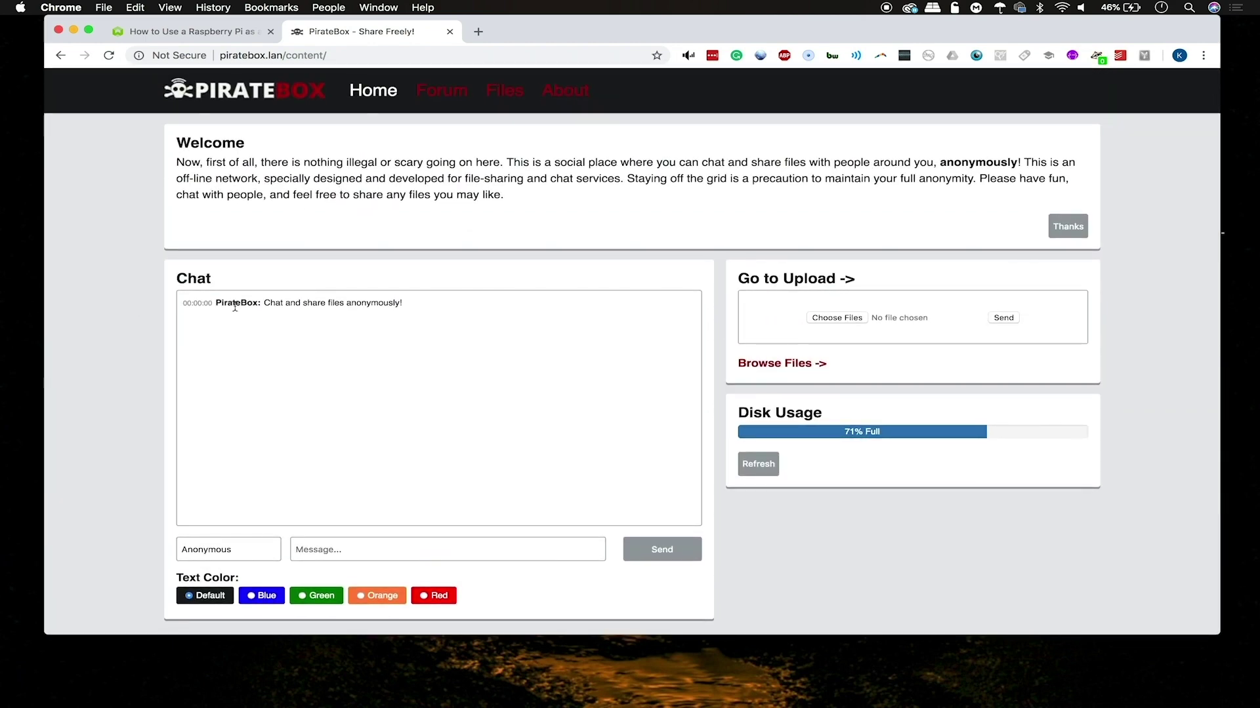
{"action": "left_click", "coordinate": [214, 557]}
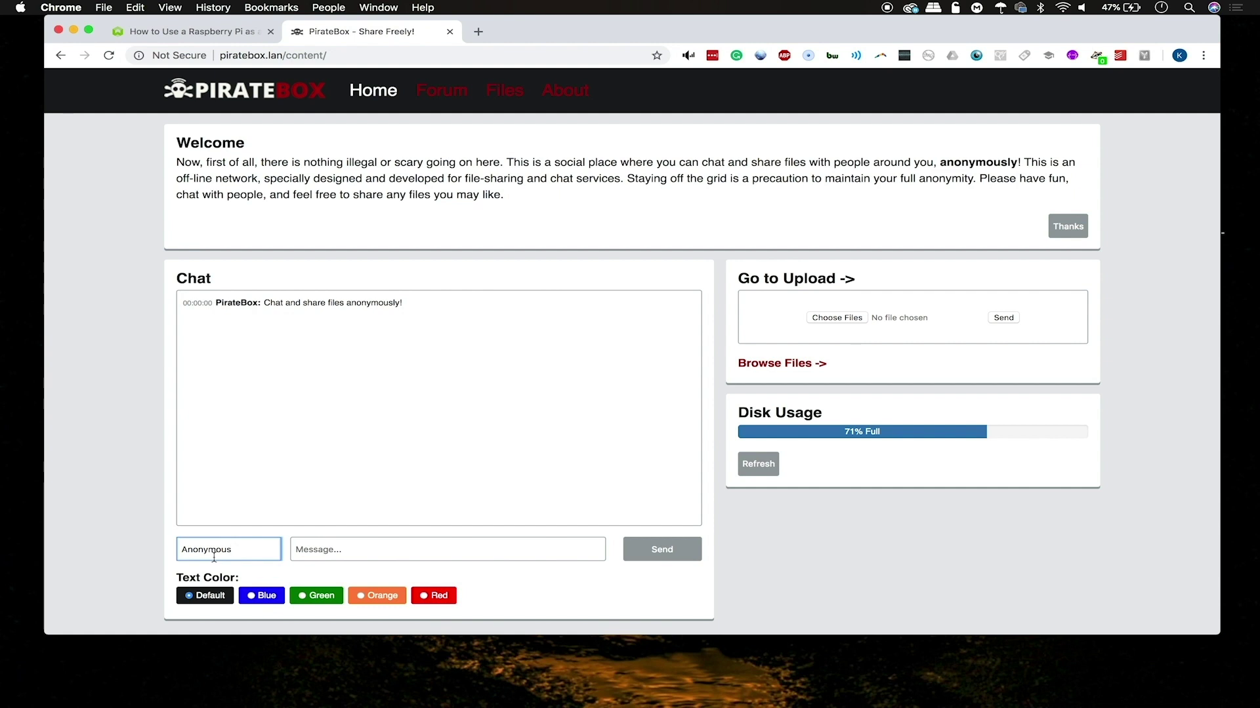
{"action": "double_click", "coordinate": [214, 557]}
{"action": "type", "text": "Troll"}
{"action": "left_click", "coordinate": [360, 549]}
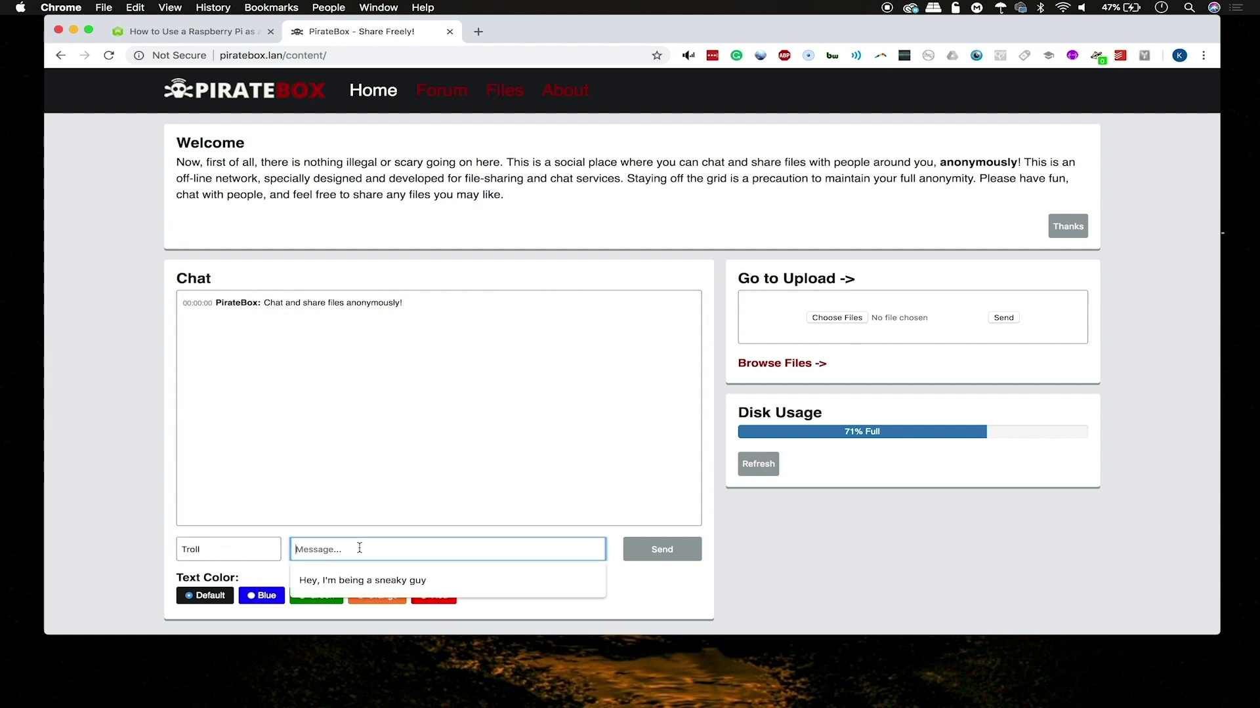
{"action": "left_click", "coordinate": [427, 582]}
{"action": "left_click", "coordinate": [674, 552]}
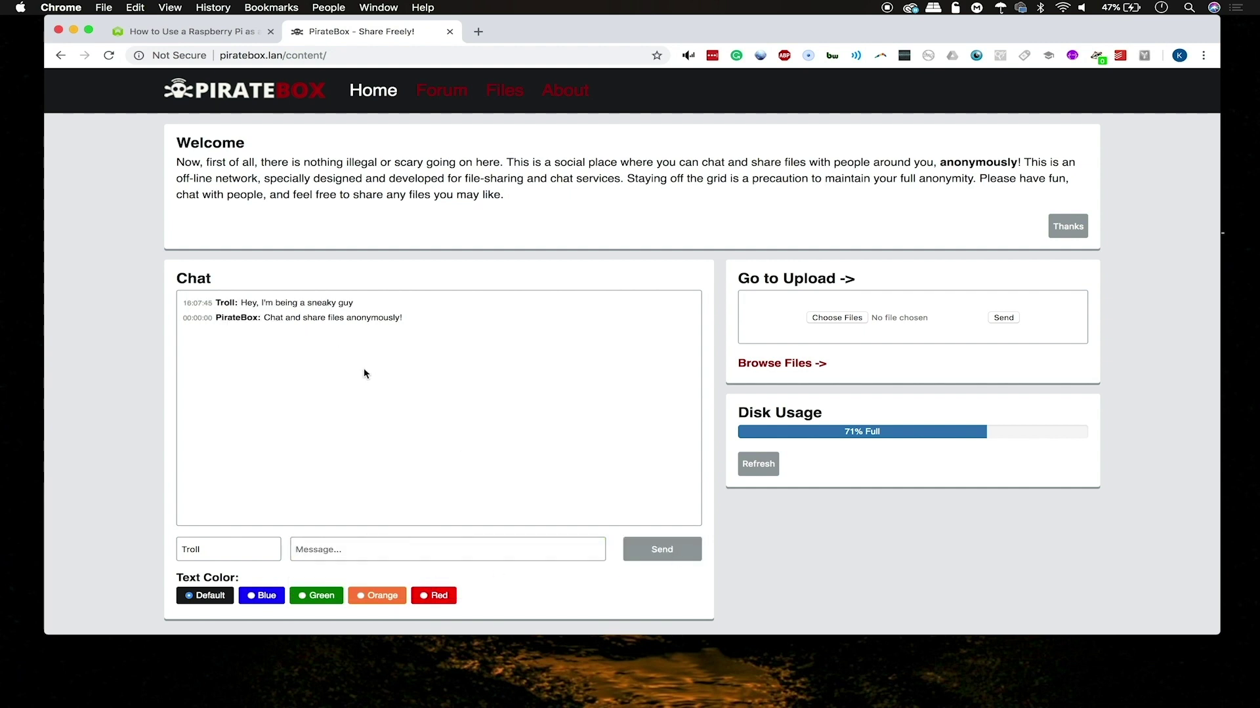
{"action": "scroll", "coordinate": [370, 383], "scroll_direction": "up", "scroll_amount": 2}
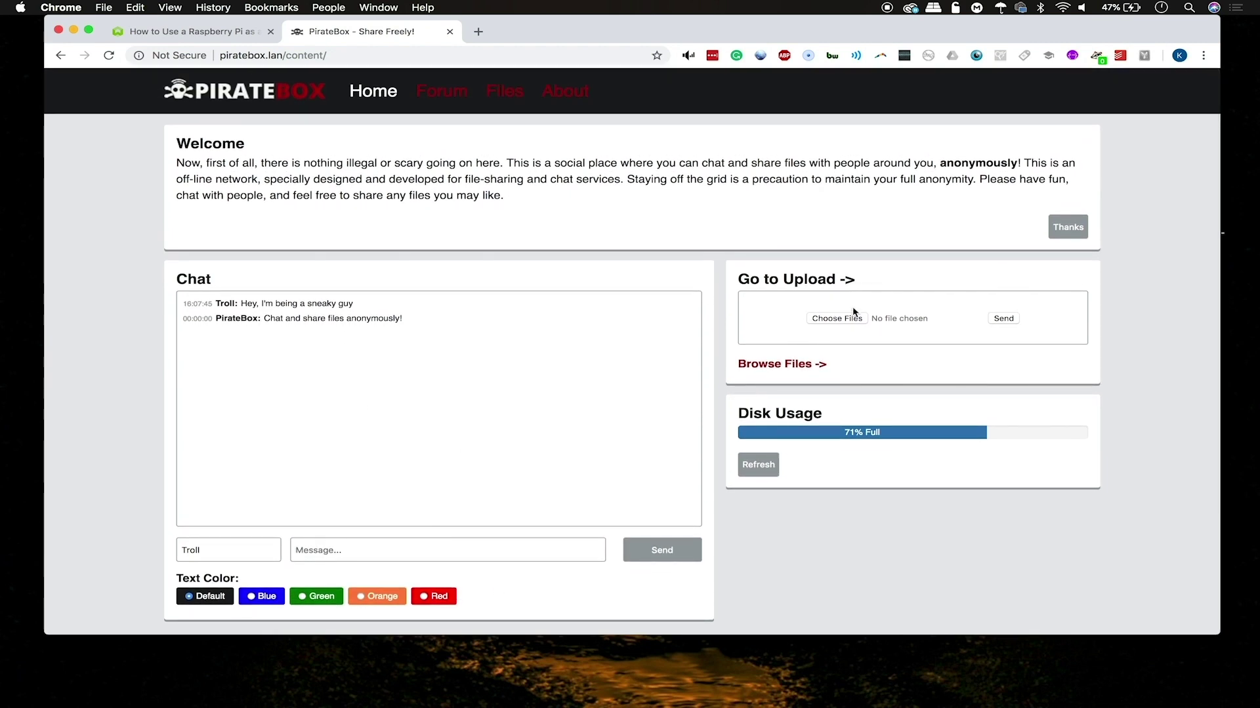
- Upload elf-transparent-evil-5.png from the Desktop to PirateBox until 'File received!' appears
{"action": "left_click", "coordinate": [843, 320]}
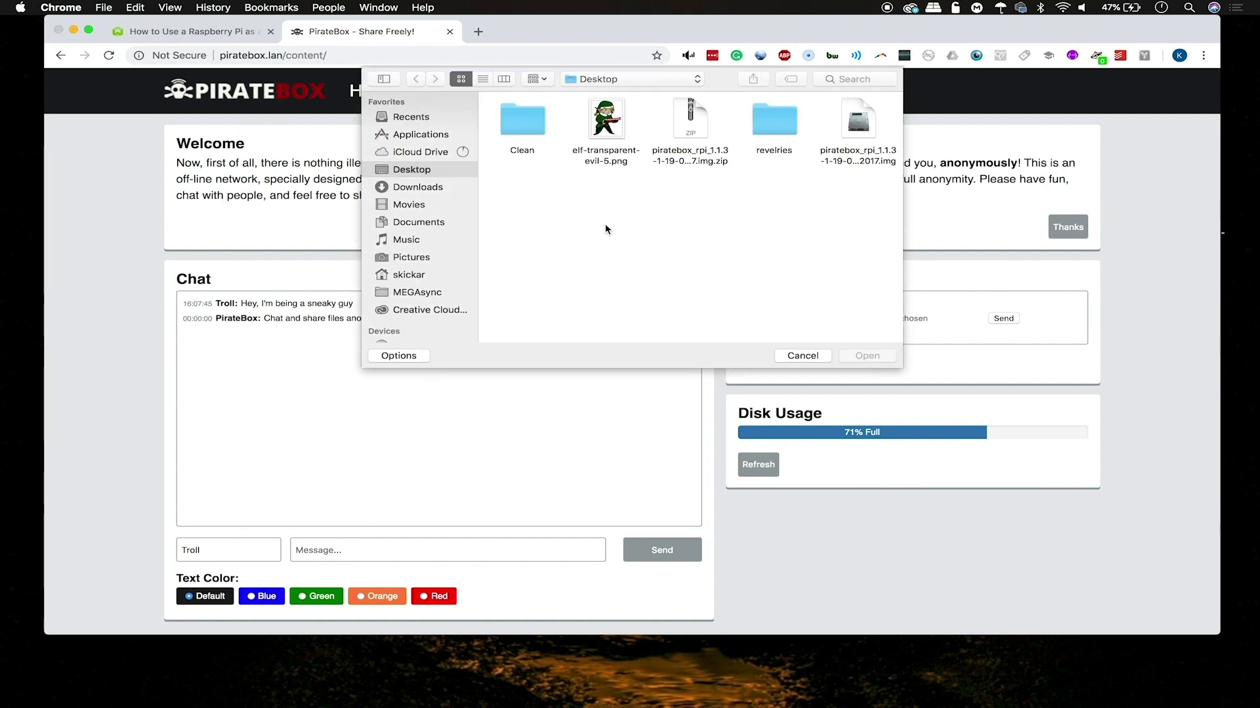
{"action": "left_click", "coordinate": [606, 121]}
{"action": "left_click", "coordinate": [856, 359]}
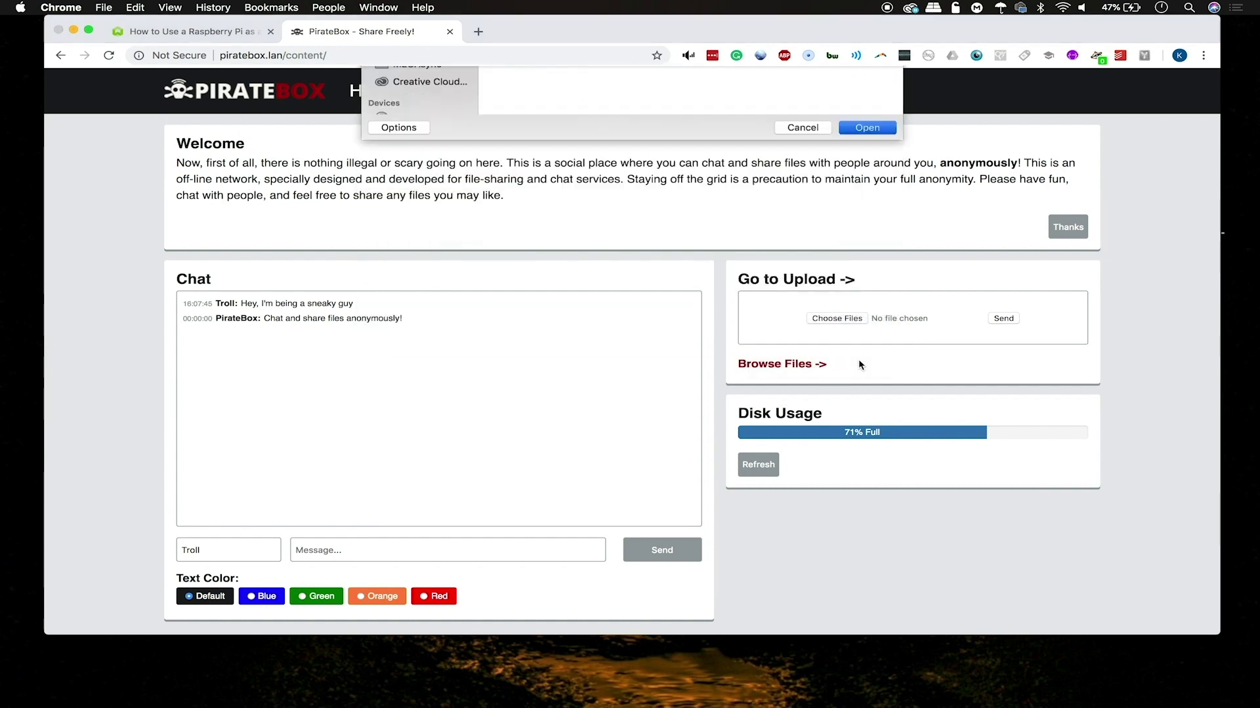
{"action": "left_click", "coordinate": [1003, 319]}
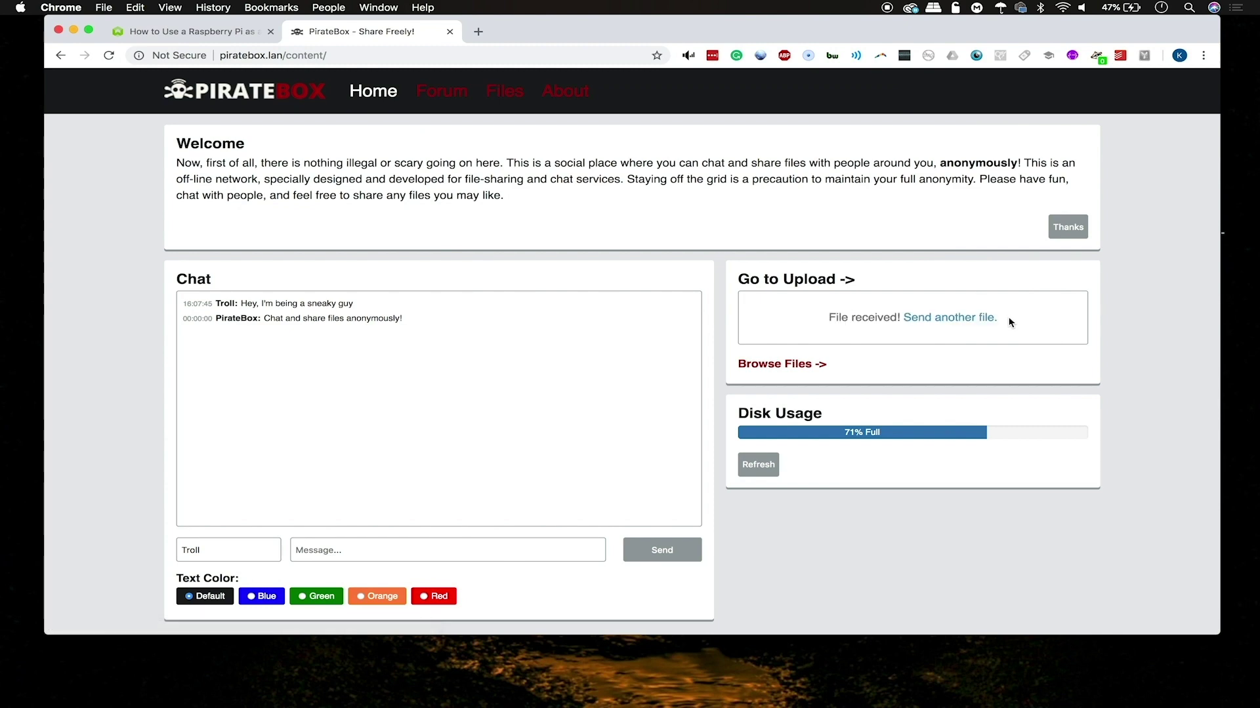
{"action": "scroll", "coordinate": [837, 495], "scroll_direction": "down", "scroll_amount": 3}
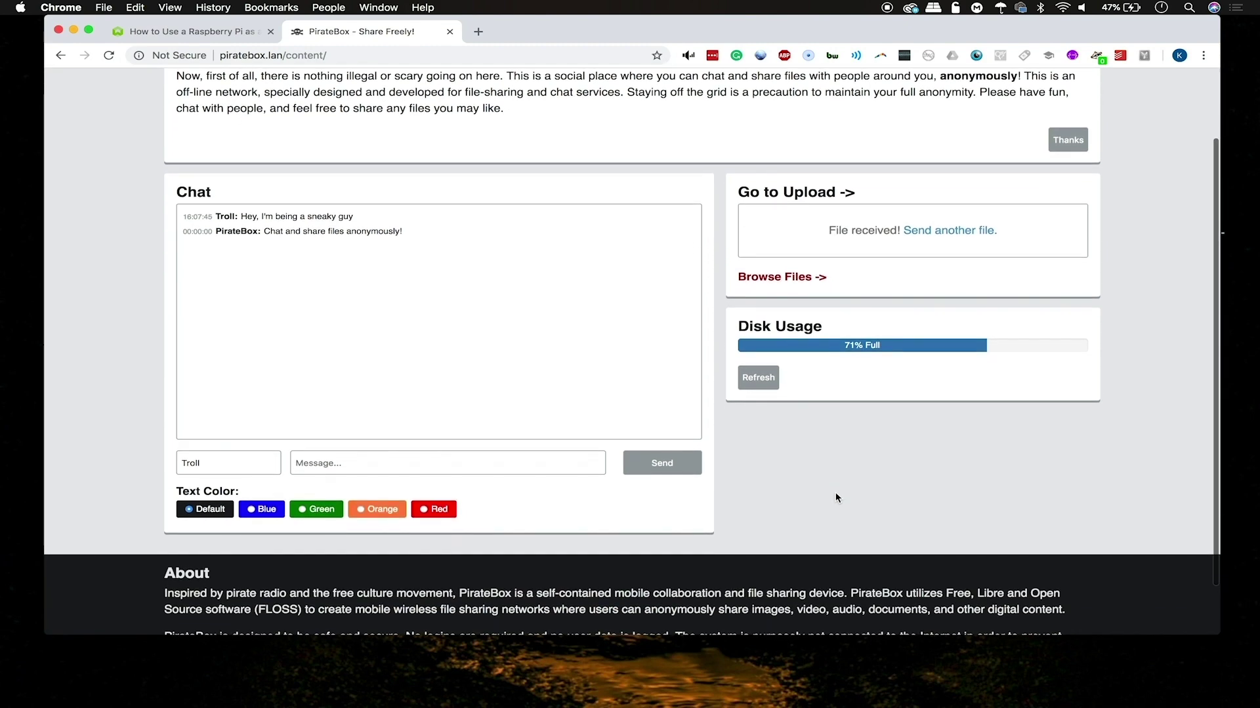
{"action": "scroll", "coordinate": [836, 498], "scroll_direction": "up", "scroll_amount": 3}
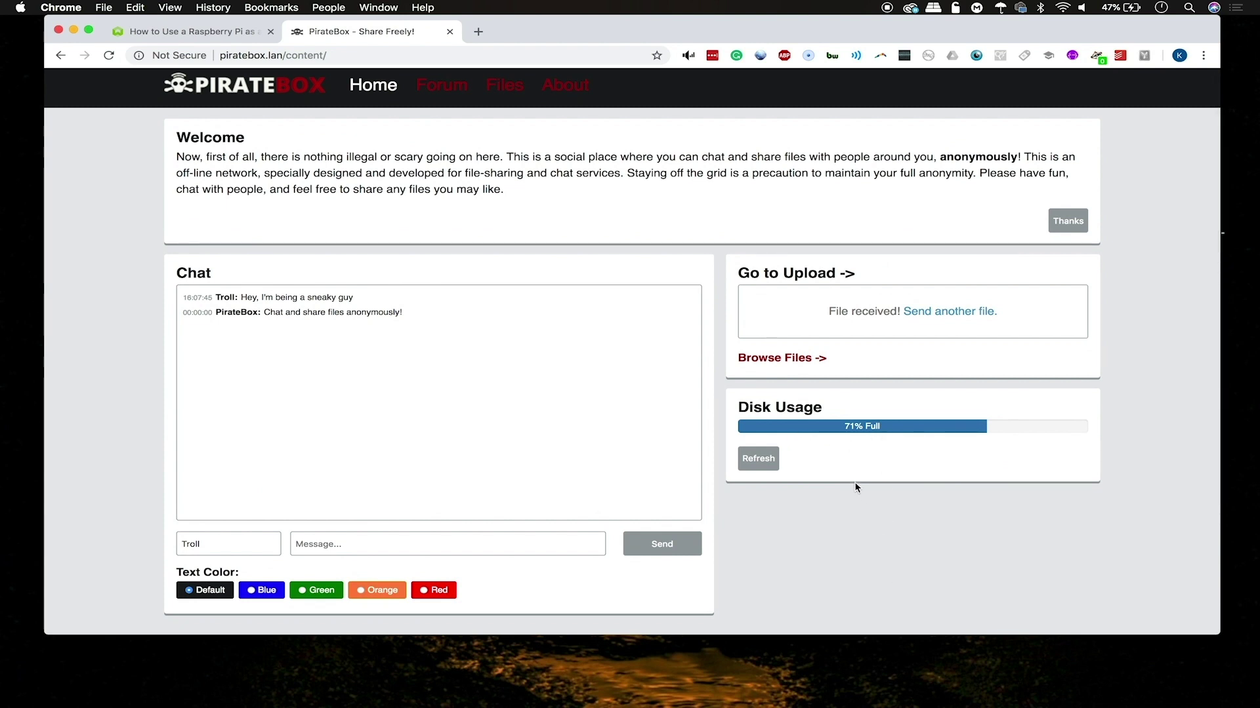
- Change the chat Text Color to Green
{"action": "scroll", "coordinate": [935, 509], "scroll_direction": "down", "scroll_amount": 1}
{"action": "scroll", "coordinate": [935, 508], "scroll_direction": "down", "scroll_amount": 3}
{"action": "scroll", "coordinate": [935, 509], "scroll_direction": "up", "scroll_amount": 4}
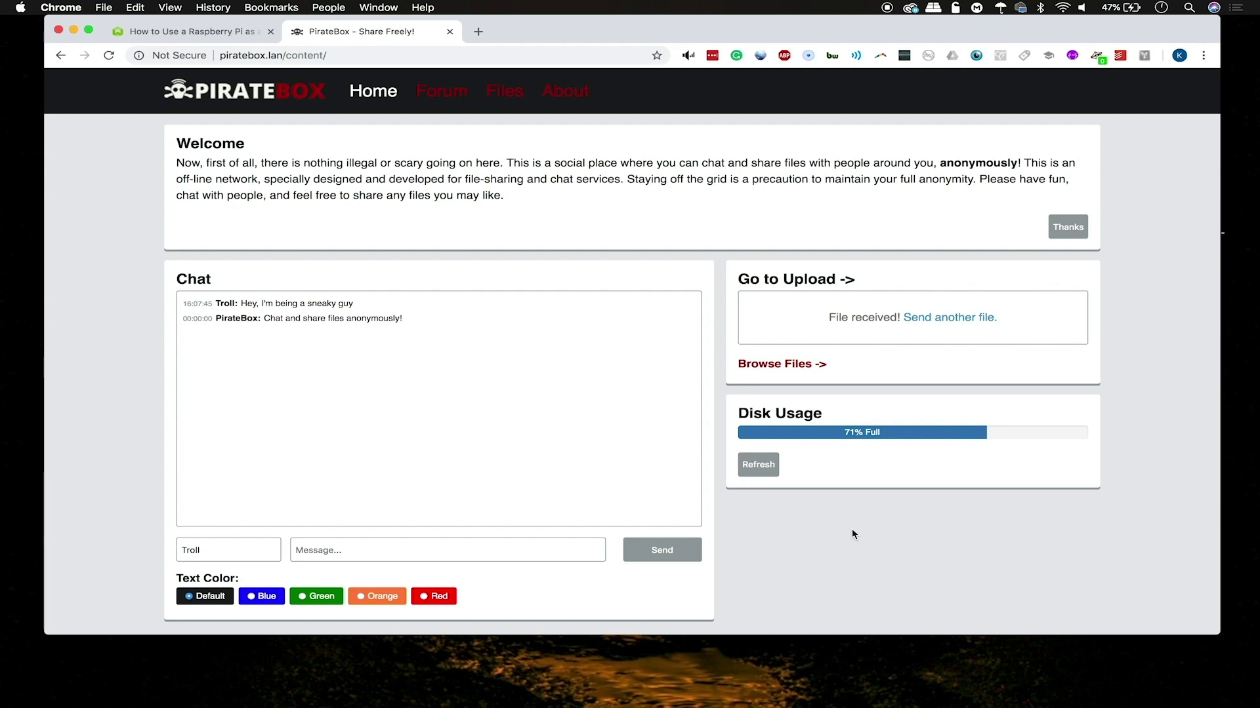
{"action": "scroll", "coordinate": [851, 531], "scroll_direction": "down", "scroll_amount": 1}
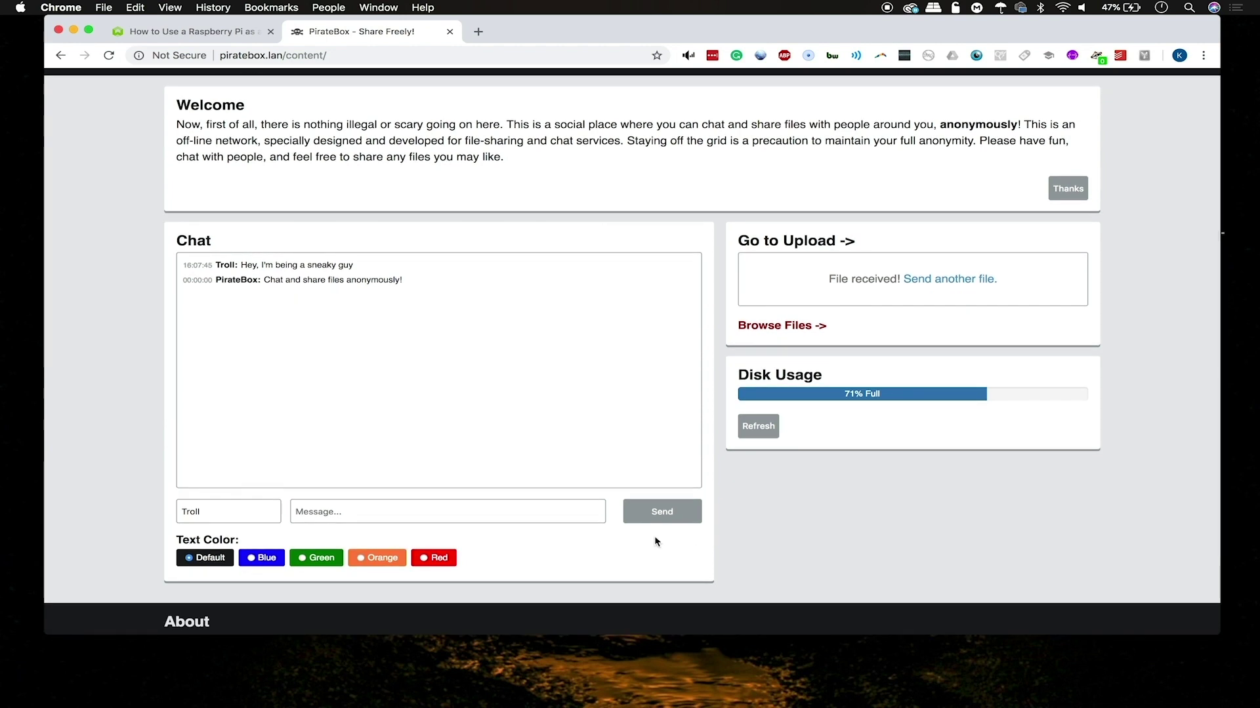
{"action": "scroll", "coordinate": [655, 525], "scroll_direction": "up", "scroll_amount": 1}
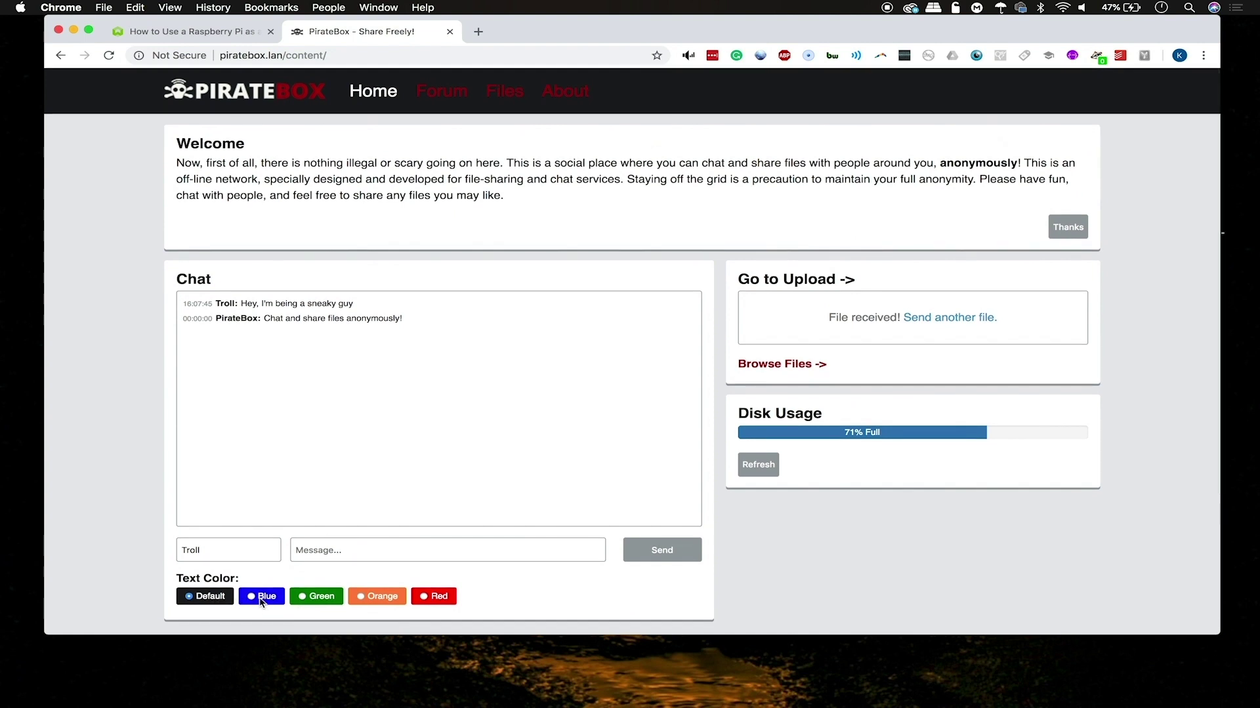
{"action": "left_click", "coordinate": [251, 597]}
{"action": "left_click", "coordinate": [309, 598]}
{"action": "scroll", "coordinate": [328, 592], "scroll_direction": "up", "scroll_amount": 1}
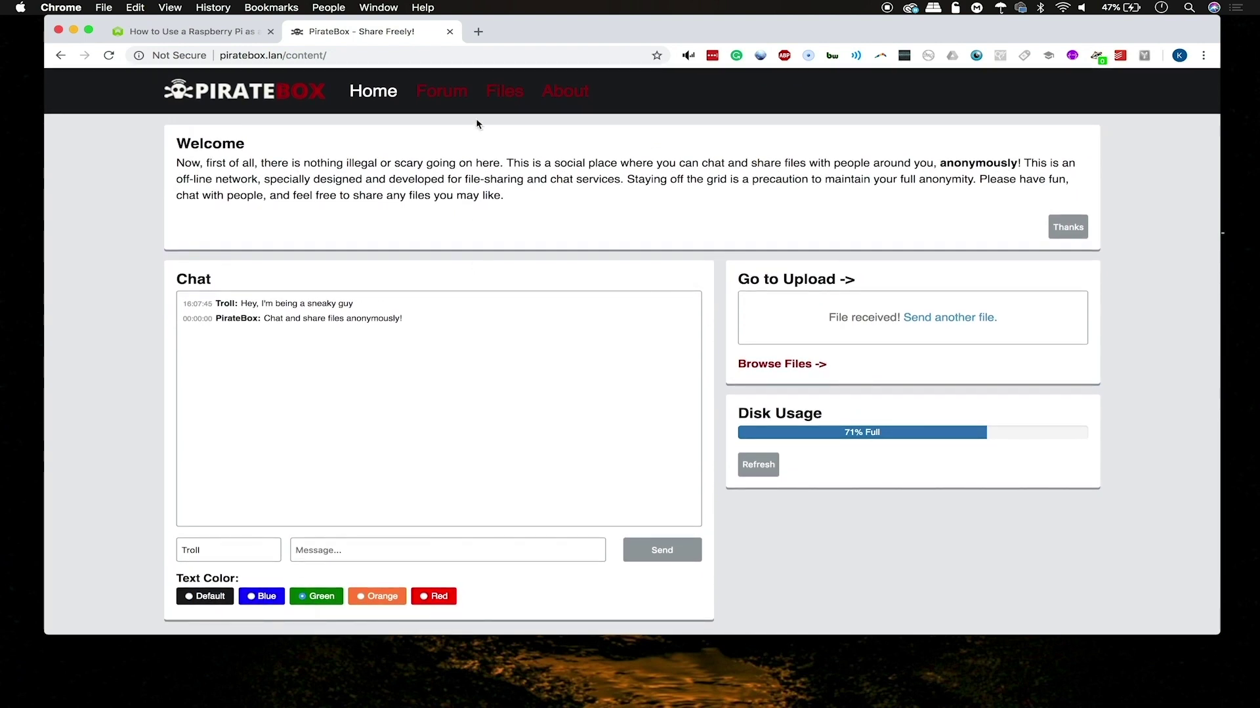
{"action": "left_click", "coordinate": [437, 99]}
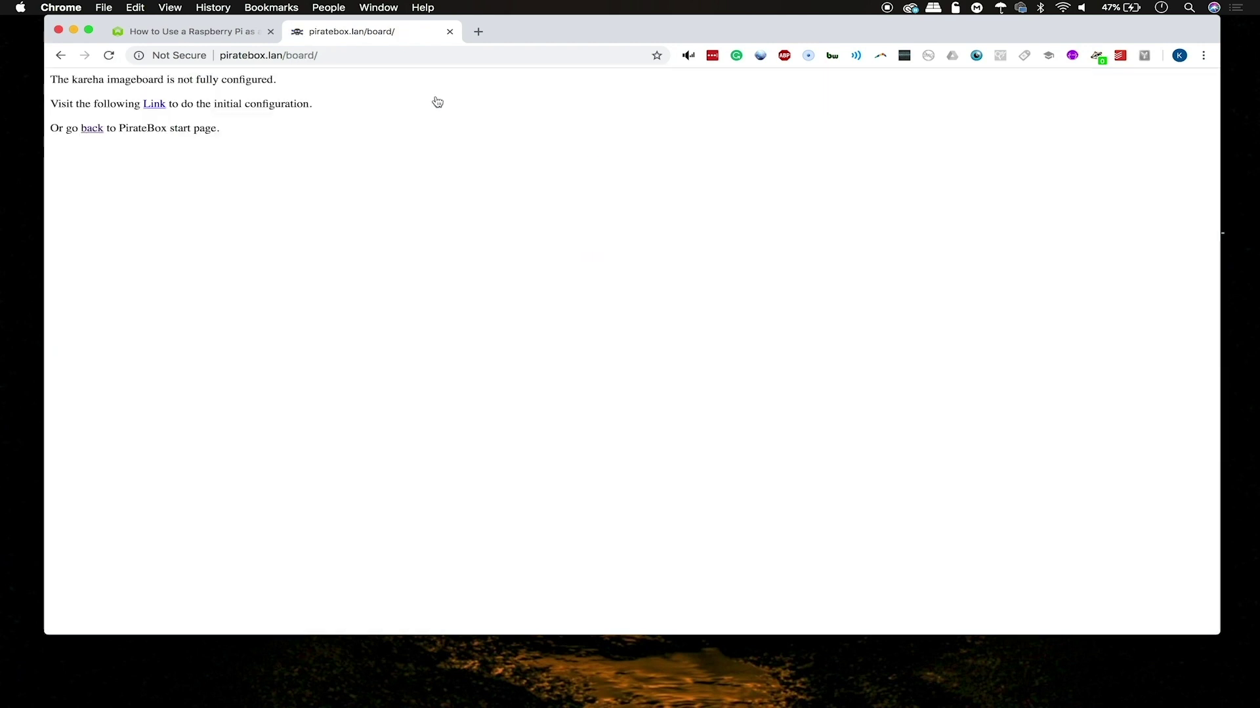
{"action": "scroll", "coordinate": [437, 102], "scroll_direction": "left", "scroll_amount": 5}
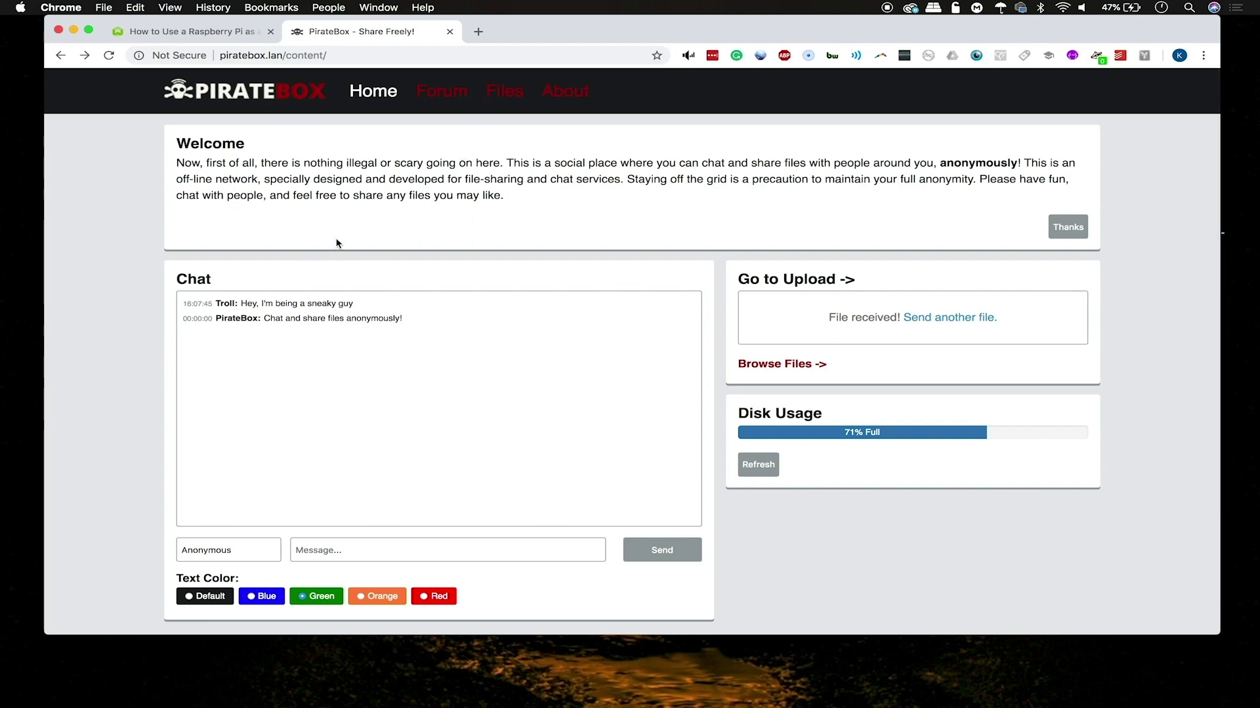
{"action": "scroll", "coordinate": [389, 247], "scroll_direction": "down", "scroll_amount": 1}
{"action": "scroll", "coordinate": [390, 247], "scroll_direction": "up", "scroll_amount": 1}
{"action": "left_click", "coordinate": [508, 100]}
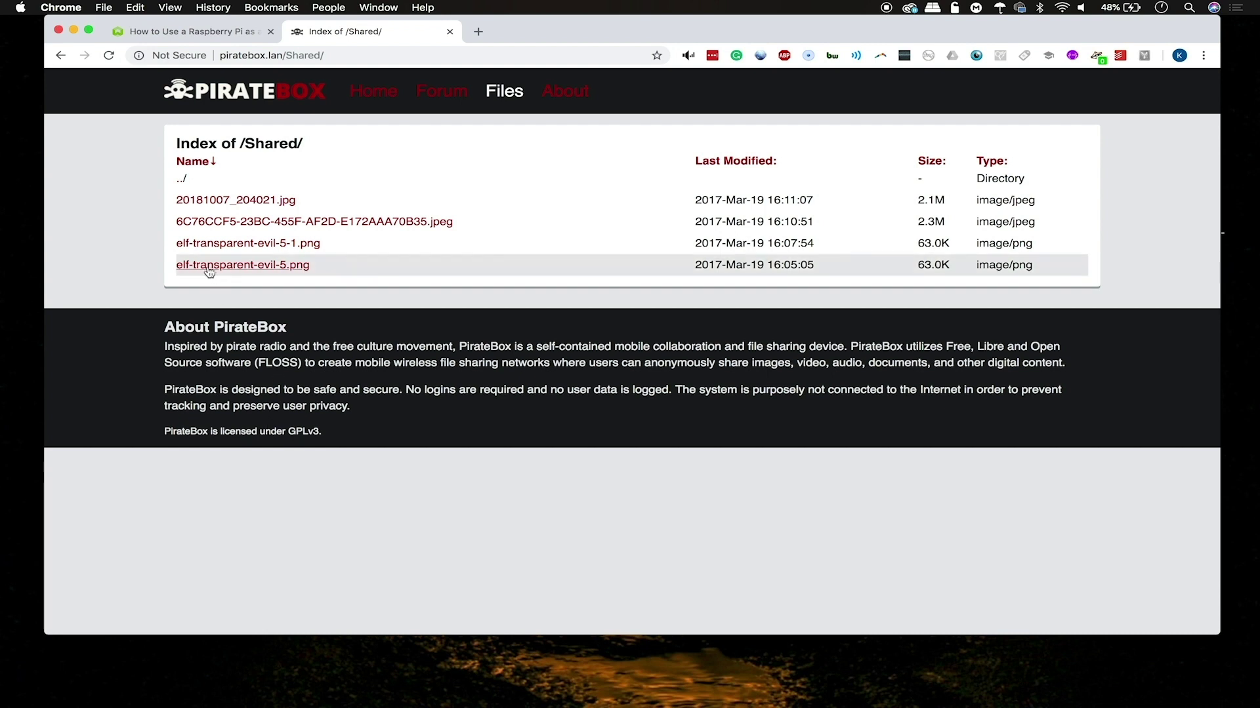
{"action": "left_click", "coordinate": [257, 244]}
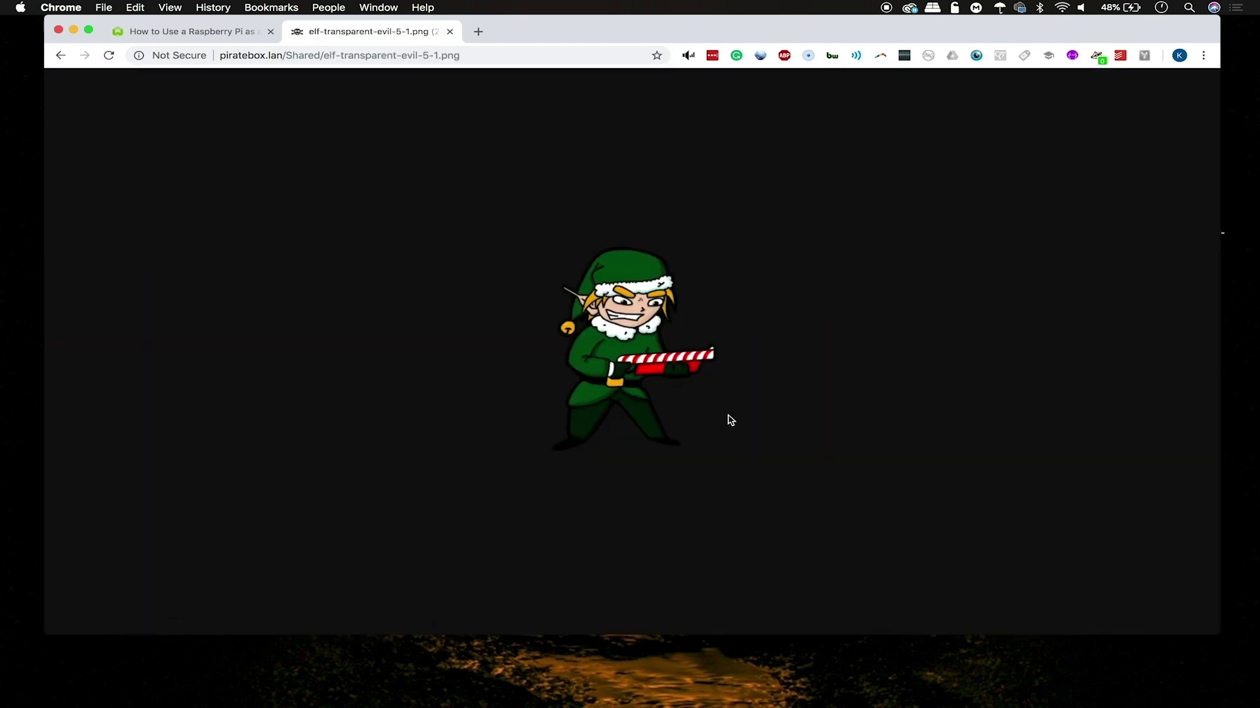
{"action": "scroll", "coordinate": [726, 420], "scroll_direction": "left", "scroll_amount": 5}
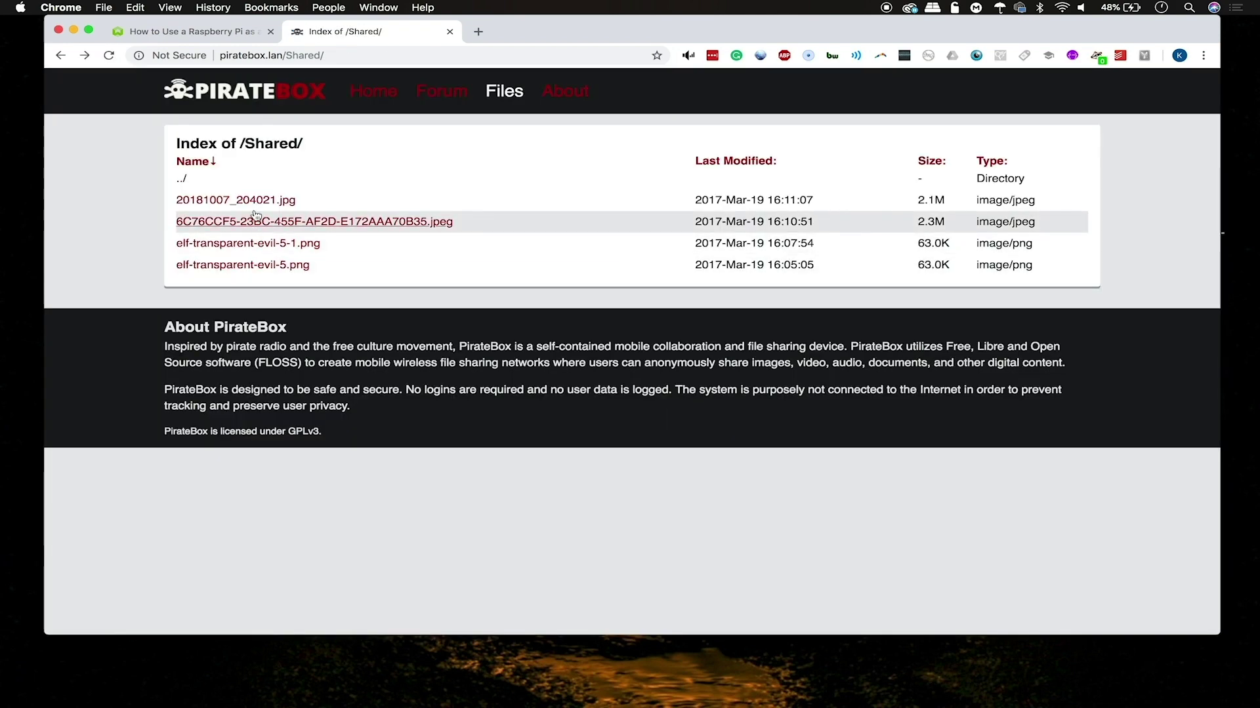
{"action": "left_click", "coordinate": [374, 92]}
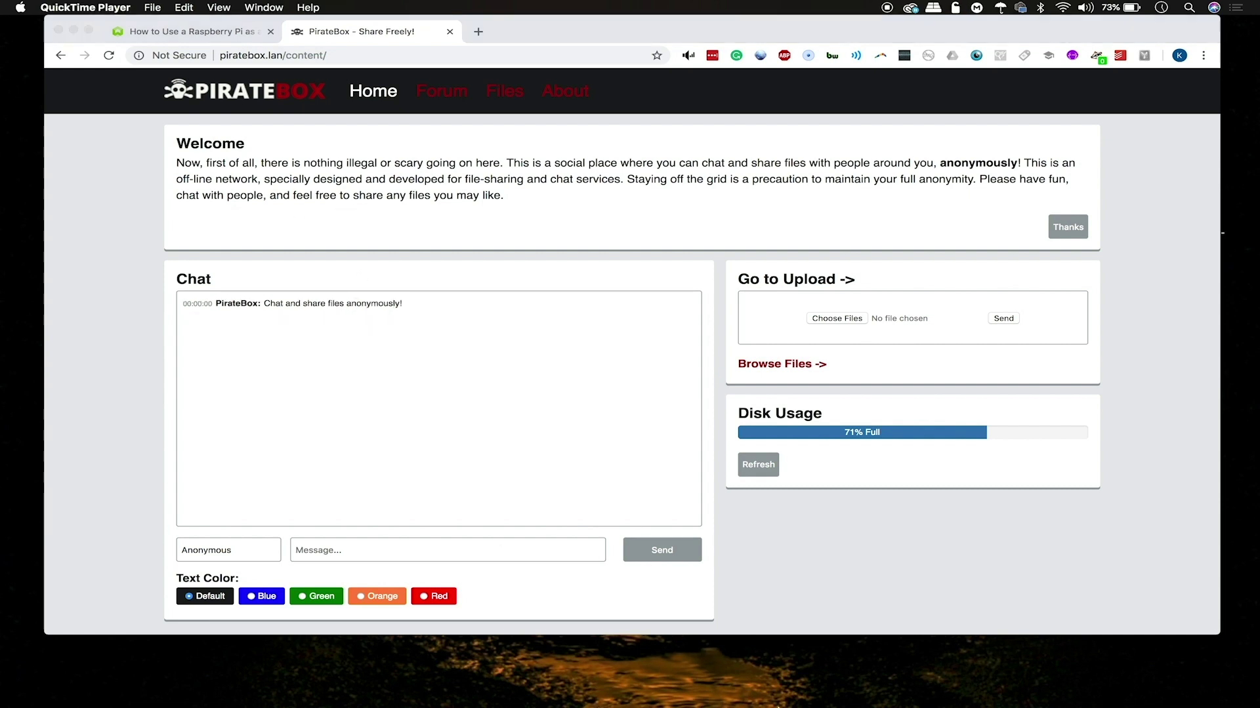
{"action": "mouse_move", "coordinate": [782, 706]}
{"action": "left_click", "coordinate": [925, 696]}
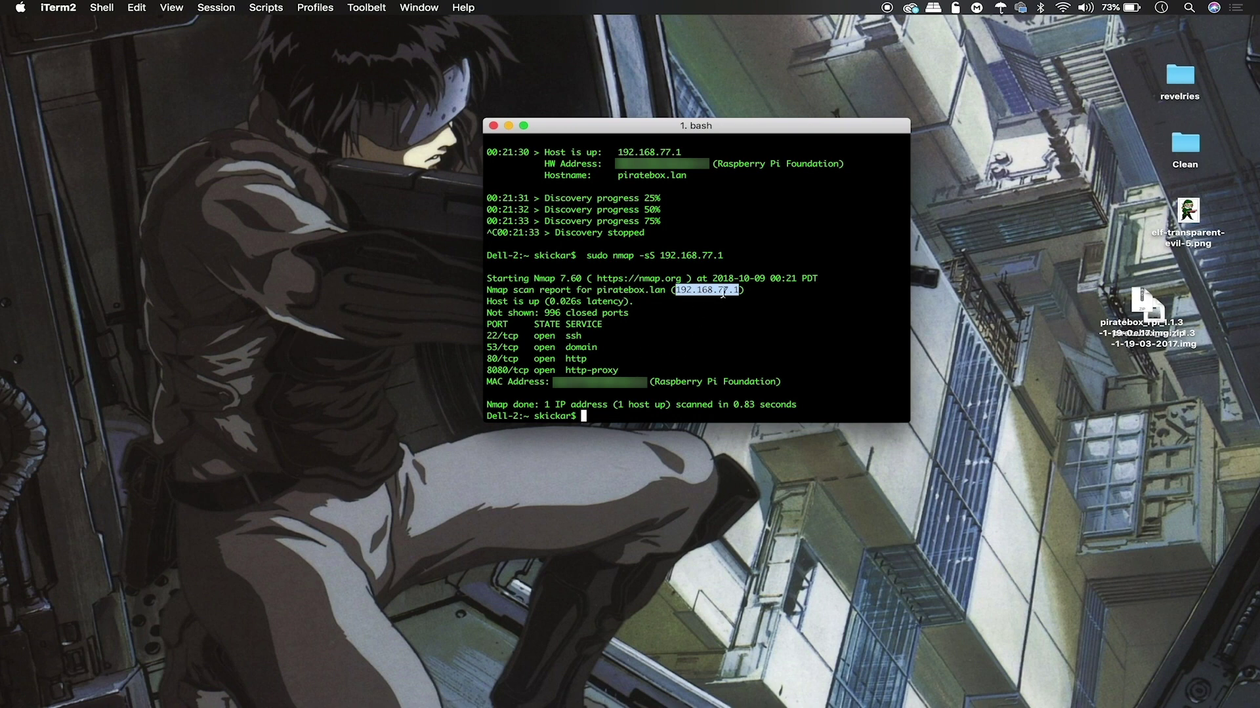
{"action": "key", "text": "super+c"}
{"action": "type", "text": "ssh "}
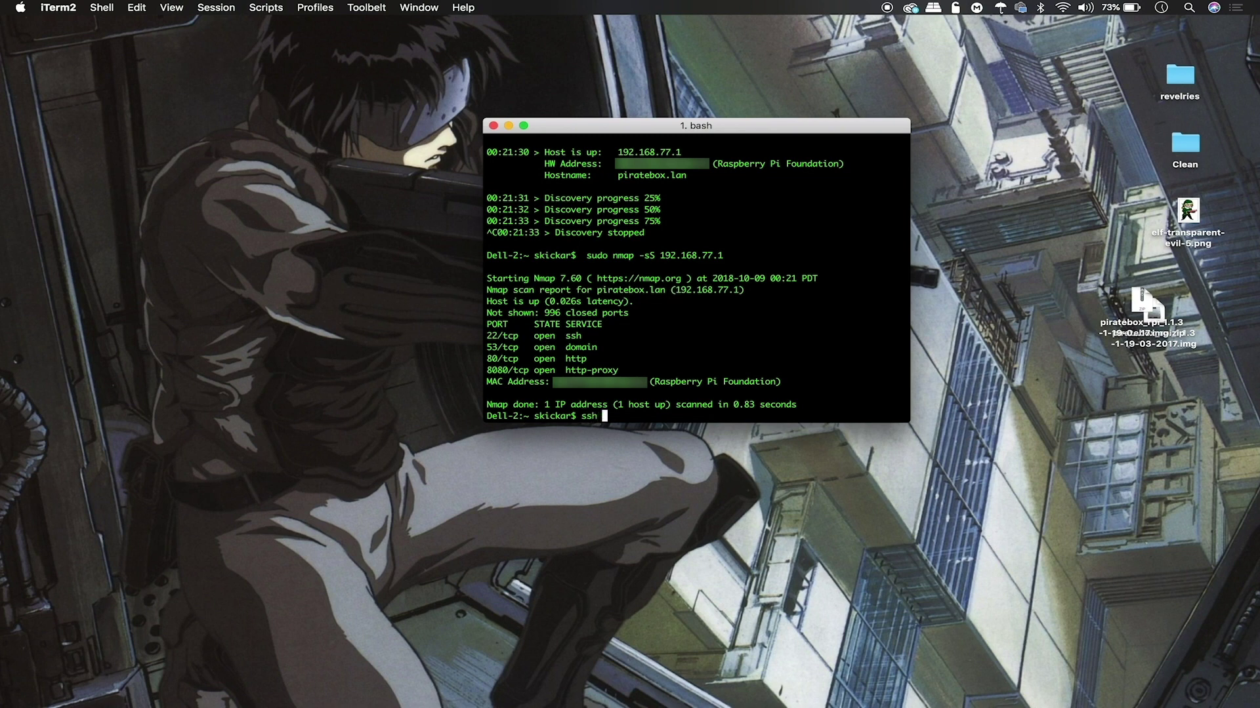
{"action": "type", "text": "alarm@"}
{"action": "key", "text": "super+v"}
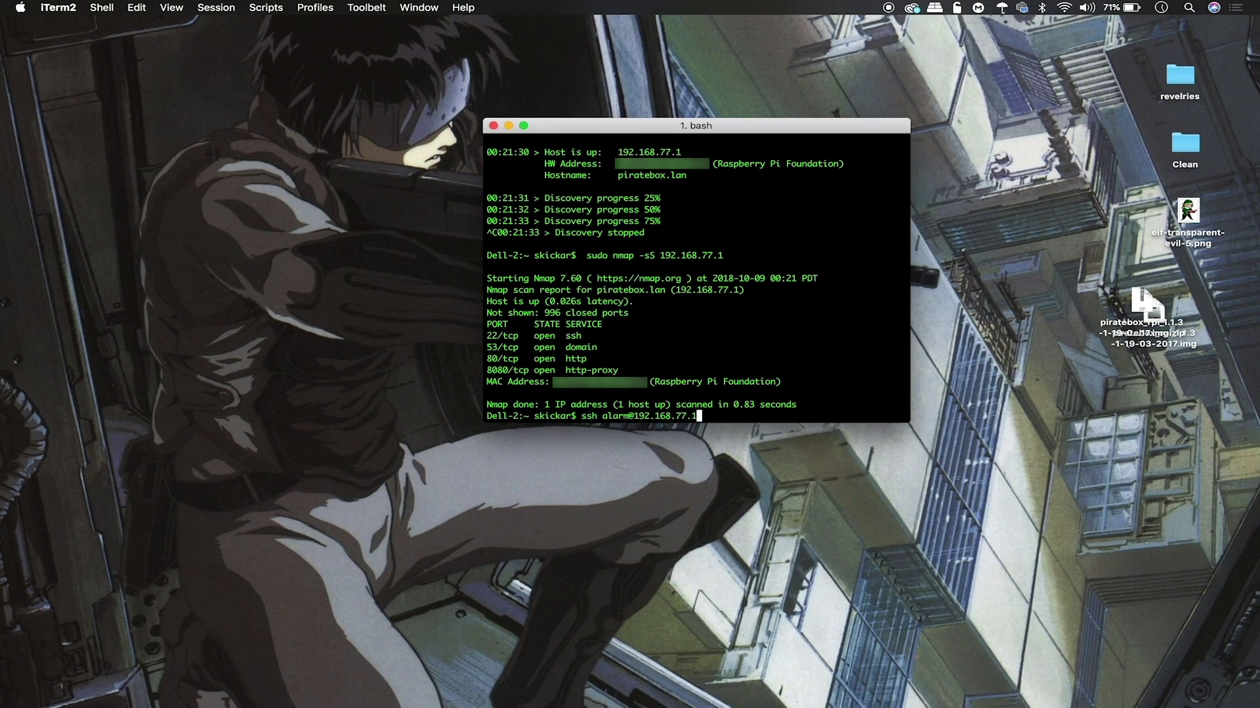
{"action": "key", "text": "Return"}
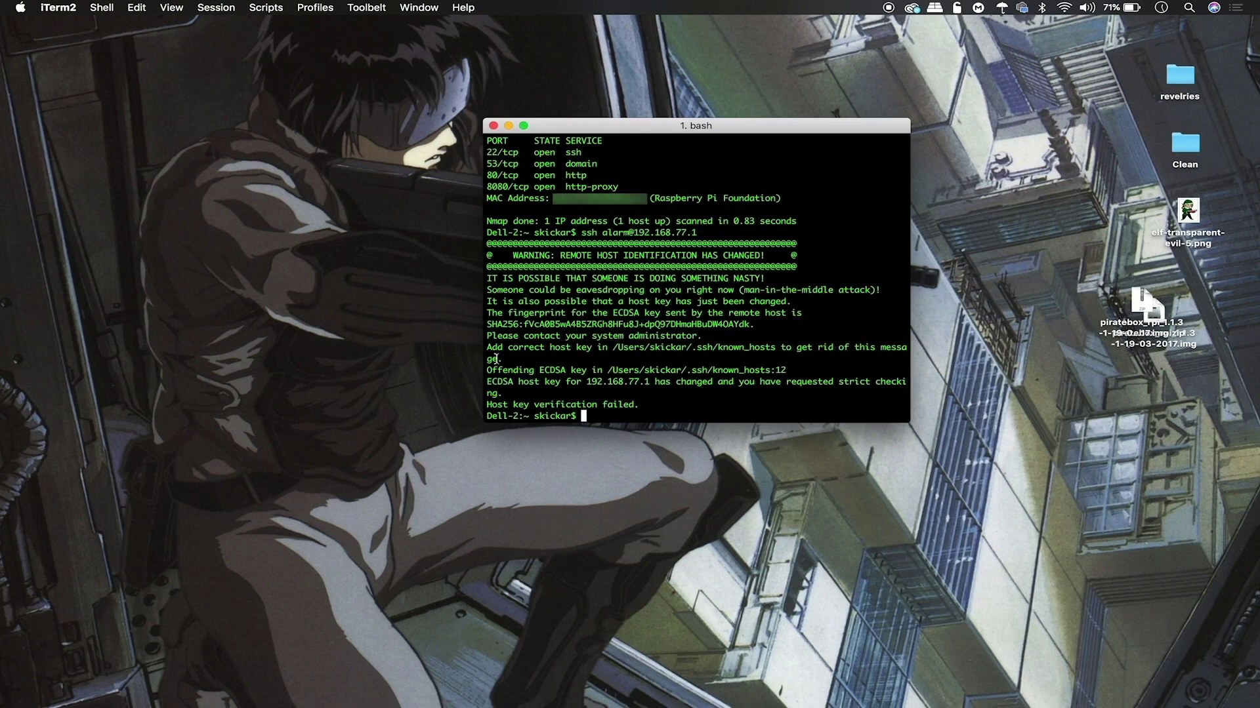
- Open the known_hosts file named in the warning in nano
{"action": "left_click_drag", "start_coordinate": [486, 422], "coordinate": [317, 422]}
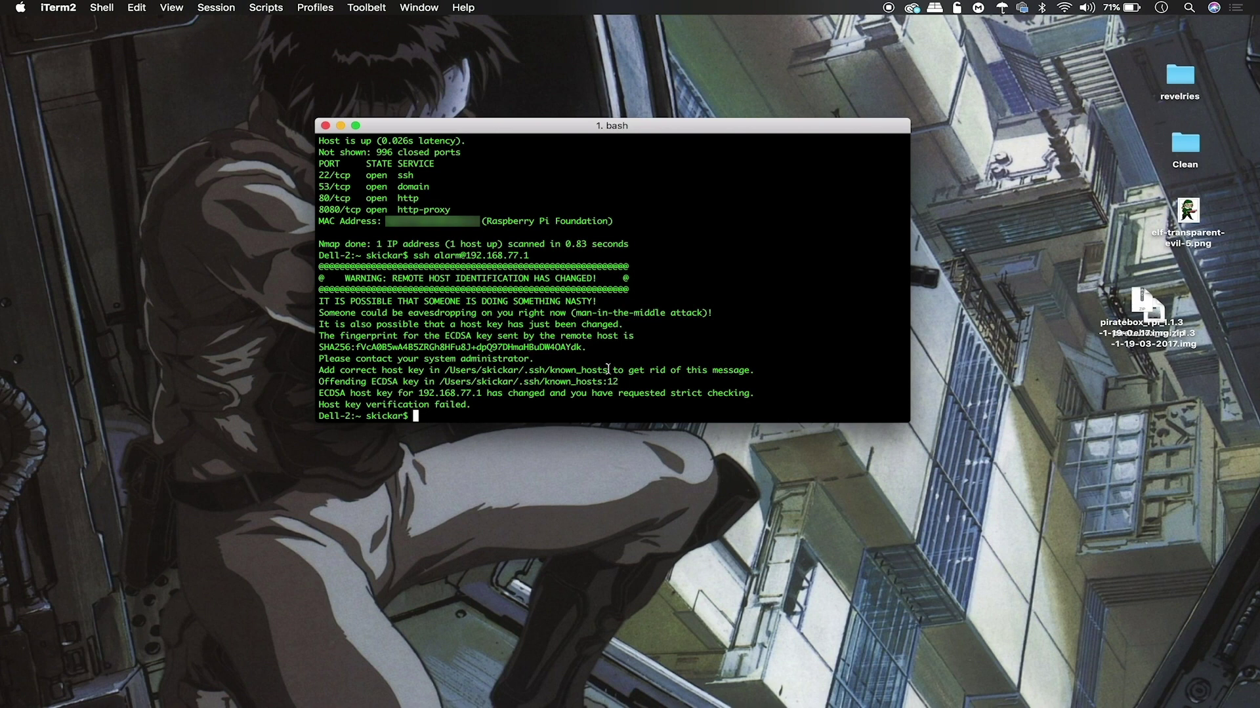
{"action": "left_click_drag", "start_coordinate": [608, 370], "coordinate": [444, 371]}
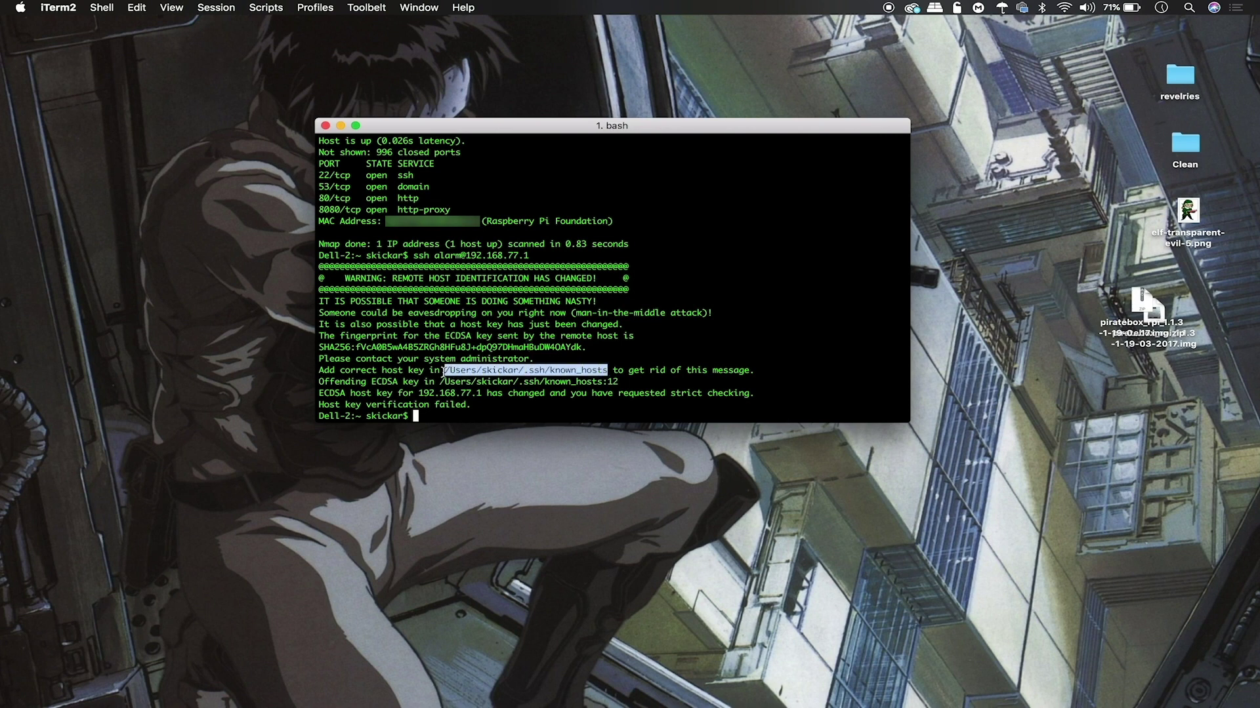
{"action": "type", "text": "nano"}
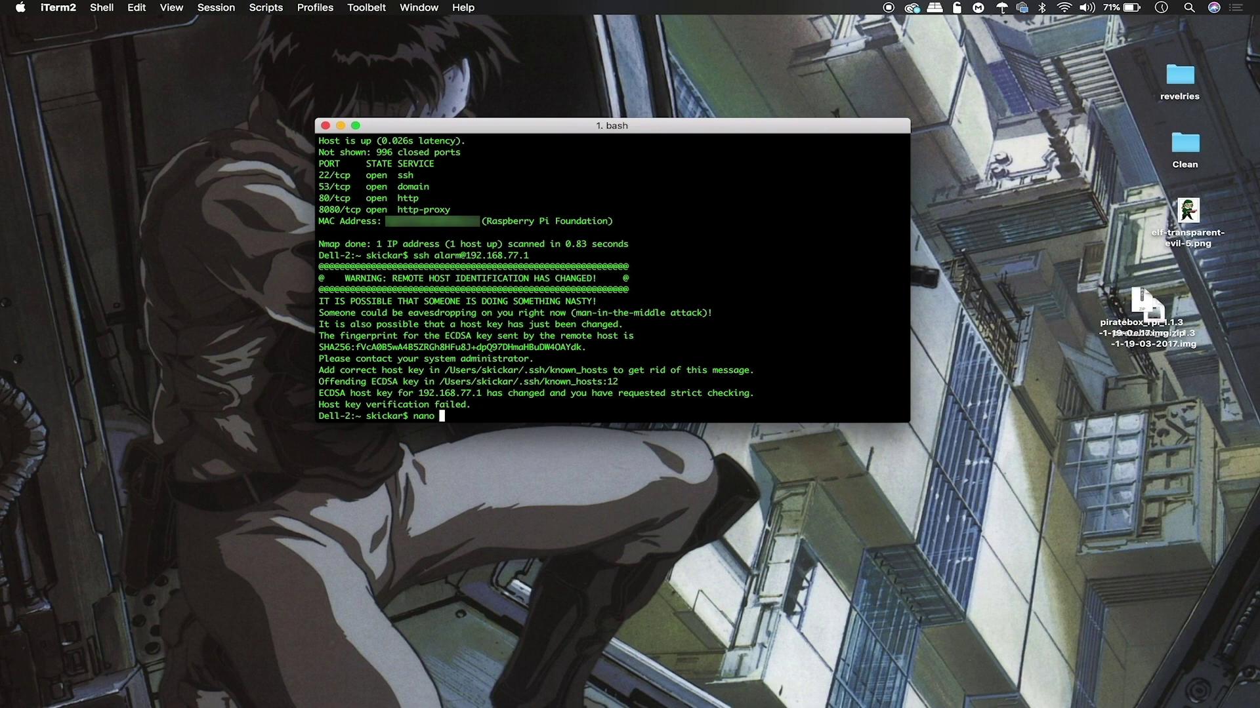
{"action": "key", "text": "super+v"}
{"action": "key", "text": "Return"}
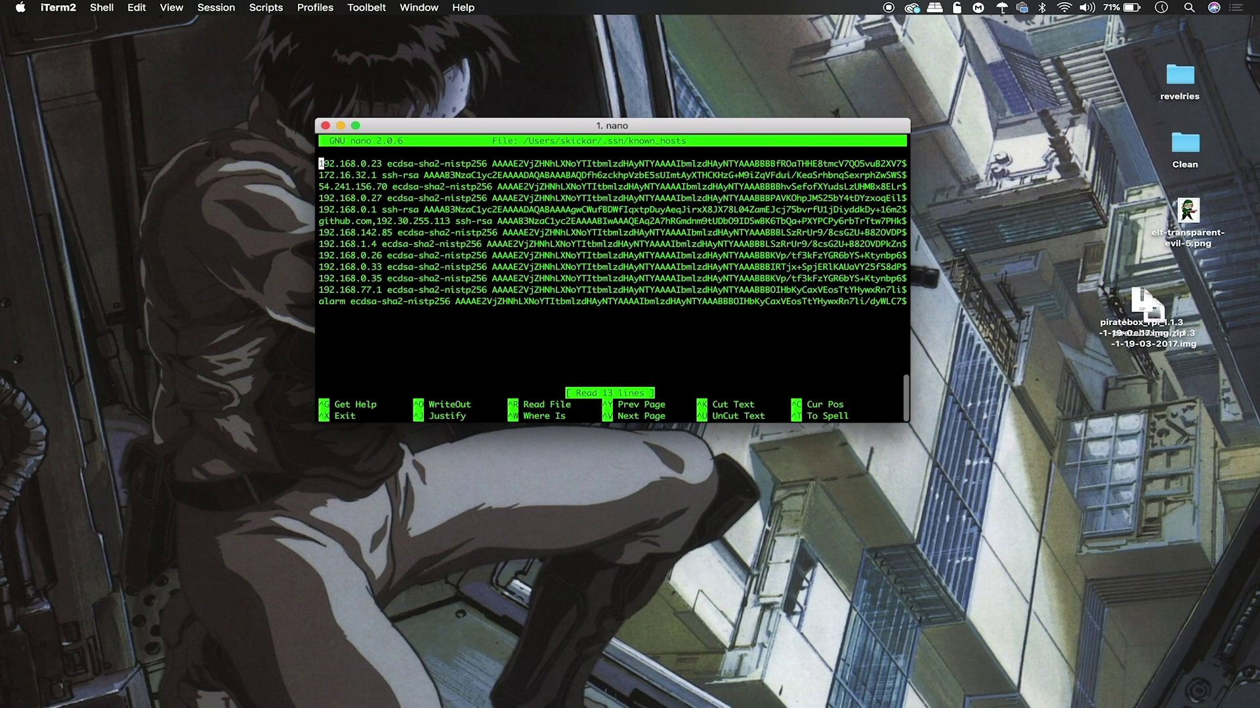
- Delete the stale 192.168.77.1 host entry and save known_hosts
{"action": "key", "text": "Down"}
{"action": "key", "text": "Down"}
{"action": "key", "text": "Down"}
{"action": "key", "text": "Down"}
{"action": "key", "text": "Down"}
{"action": "key", "text": "Down"}
{"action": "key", "text": "Down"}
{"action": "key", "text": "Down"}
{"action": "key", "text": "Down"}
{"action": "key", "text": "Down"}
{"action": "key", "text": "Down"}
{"action": "key", "text": "Down"}
{"action": "key", "text": "BackSpace"}
{"action": "key", "text": "BackSpace"}
{"action": "key", "text": "BackSpace"}
{"action": "key", "text": "BackSpace"}
{"action": "key", "text": "BackSpace"}
{"action": "key", "text": "BackSpace"}
{"action": "key", "text": "BackSpace"}
{"action": "key", "text": "BackSpace"}
{"action": "key", "text": "BackSpace"}
{"action": "key", "text": "BackSpace"}
{"action": "key", "text": "BackSpace"}
{"action": "key", "text": "BackSpace"}
{"action": "key", "text": "BackSpace"}
{"action": "key", "text": "BackSpace"}
{"action": "key", "text": "BackSpace"}
{"action": "key", "text": "BackSpace"}
{"action": "key", "text": "BackSpace"}
{"action": "key", "text": "BackSpace"}
{"action": "key", "text": "BackSpace"}
{"action": "key", "text": "BackSpace"}
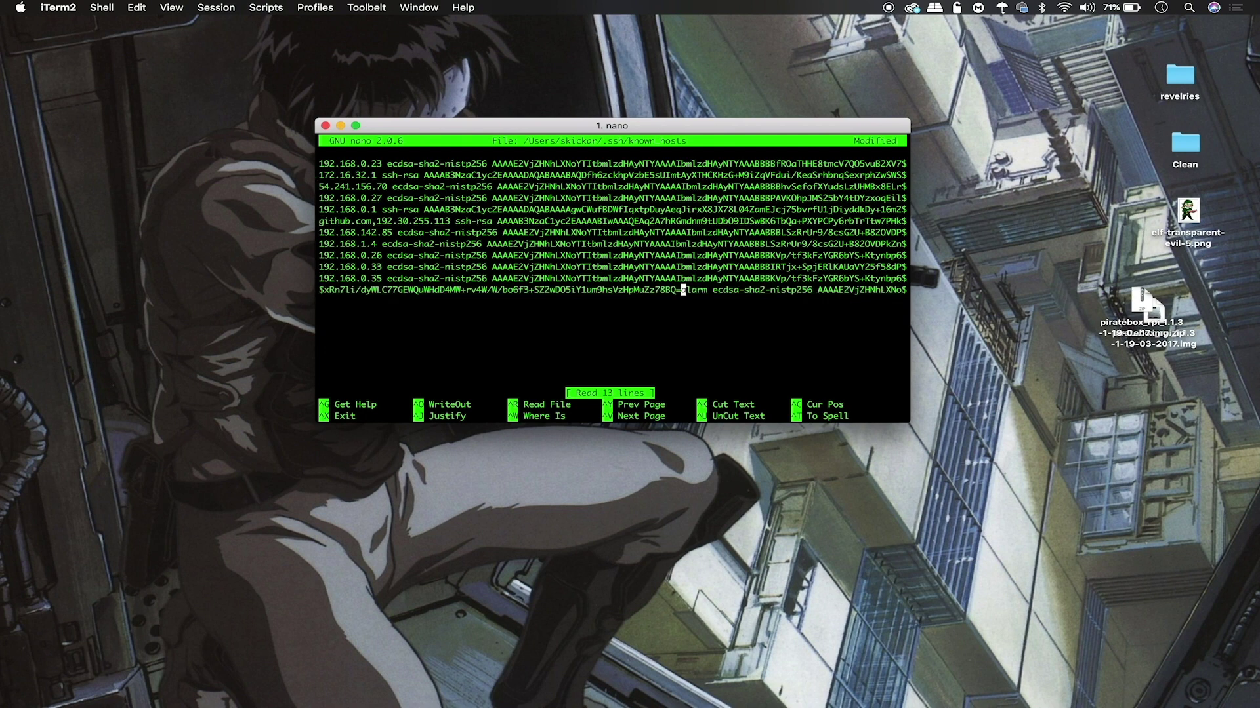
{"action": "key", "text": "BackSpace"}
{"action": "key", "text": "BackSpace"}
{"action": "key", "text": "BackSpace"}
{"action": "key", "text": "BackSpace"}
{"action": "key", "text": "BackSpace"}
{"action": "key", "text": "BackSpace"}
{"action": "key", "text": "BackSpace"}
{"action": "key", "text": "BackSpace"}
{"action": "key", "text": "BackSpace"}
{"action": "key", "text": "BackSpace"}
{"action": "key", "text": "BackSpace"}
{"action": "key", "text": "BackSpace"}
{"action": "key", "text": "BackSpace"}
{"action": "key", "text": "BackSpace"}
{"action": "key", "text": "BackSpace"}
{"action": "key", "text": "BackSpace"}
{"action": "key", "text": "BackSpace"}
{"action": "key", "text": "BackSpace"}
{"action": "key", "text": "BackSpace"}
{"action": "key", "text": "BackSpace"}
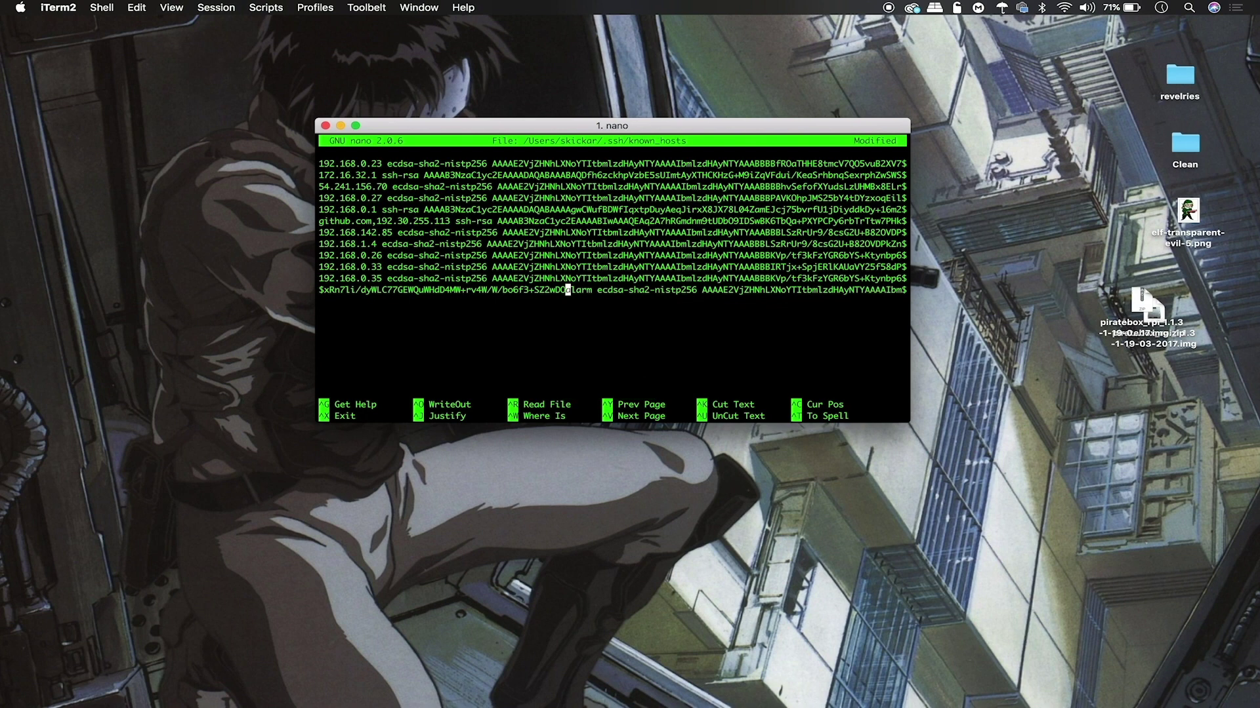
{"action": "key", "text": "BackSpace"}
{"action": "key", "text": "BackSpace"}
{"action": "key", "text": "BackSpace"}
{"action": "key", "text": "BackSpace"}
{"action": "key", "text": "BackSpace"}
{"action": "key", "text": "BackSpace"}
{"action": "key", "text": "BackSpace"}
{"action": "key", "text": "BackSpace"}
{"action": "key", "text": "BackSpace"}
{"action": "key", "text": "BackSpace"}
{"action": "key", "text": "BackSpace"}
{"action": "key", "text": "BackSpace"}
{"action": "key", "text": "BackSpace"}
{"action": "key", "text": "BackSpace"}
{"action": "key", "text": "BackSpace"}
{"action": "key", "text": "BackSpace"}
{"action": "key", "text": "BackSpace"}
{"action": "key", "text": "BackSpace"}
{"action": "key", "text": "BackSpace"}
{"action": "key", "text": "BackSpace"}
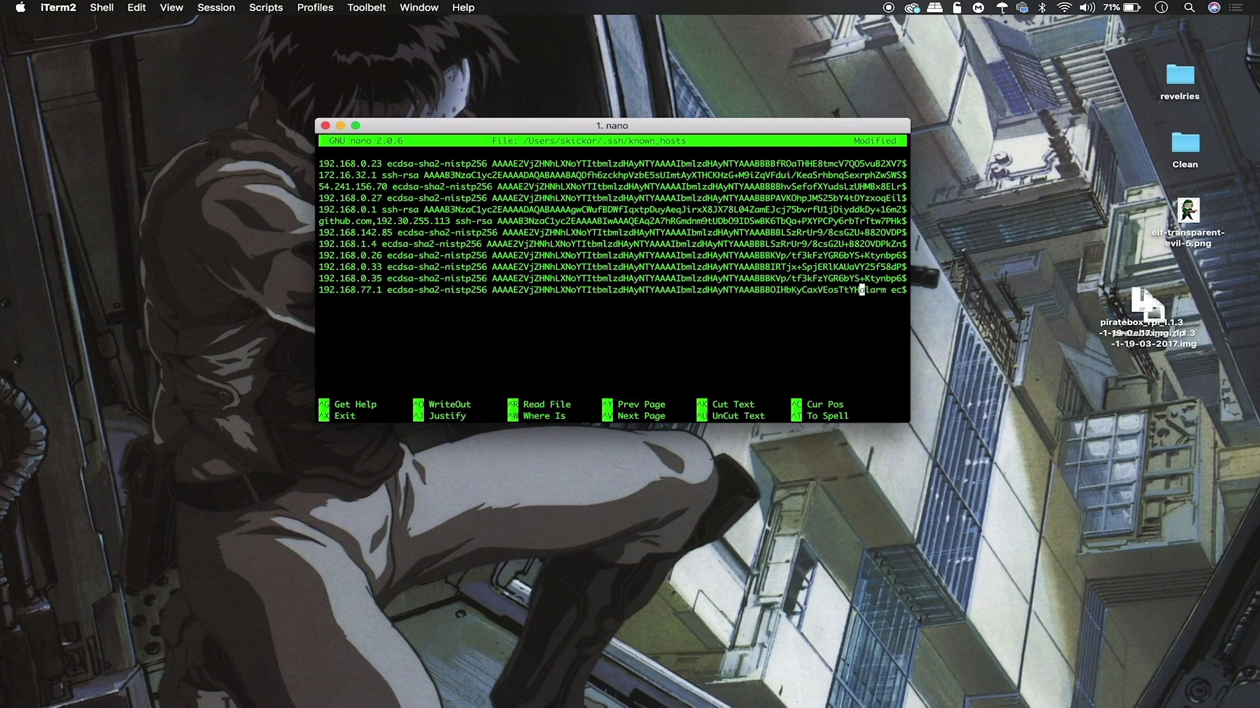
{"action": "key", "text": "BackSpace"}
{"action": "key", "text": "BackSpace"}
{"action": "key", "text": "BackSpace"}
{"action": "key", "text": "BackSpace"}
{"action": "key", "text": "BackSpace"}
{"action": "key", "text": "BackSpace"}
{"action": "key", "text": "BackSpace"}
{"action": "key", "text": "BackSpace"}
{"action": "key", "text": "BackSpace"}
{"action": "key", "text": "BackSpace"}
{"action": "key", "text": "BackSpace"}
{"action": "key", "text": "BackSpace"}
{"action": "key", "text": "BackSpace"}
{"action": "key", "text": "BackSpace"}
{"action": "key", "text": "BackSpace"}
{"action": "key", "text": "BackSpace"}
{"action": "key", "text": "BackSpace"}
{"action": "key", "text": "BackSpace"}
{"action": "key", "text": "BackSpace"}
{"action": "key", "text": "BackSpace"}
{"action": "key", "text": "BackSpace"}
{"action": "key", "text": "BackSpace"}
{"action": "key", "text": "BackSpace"}
{"action": "key", "text": "BackSpace"}
{"action": "key", "text": "BackSpace"}
{"action": "key", "text": "BackSpace"}
{"action": "key", "text": "BackSpace"}
{"action": "key", "text": "BackSpace"}
{"action": "key", "text": "BackSpace"}
{"action": "key", "text": "BackSpace"}
{"action": "key", "text": "BackSpace"}
{"action": "key", "text": "BackSpace"}
{"action": "key", "text": "BackSpace"}
{"action": "key", "text": "BackSpace"}
{"action": "key", "text": "BackSpace"}
{"action": "key", "text": "BackSpace"}
{"action": "key", "text": "BackSpace"}
{"action": "key", "text": "BackSpace"}
{"action": "key", "text": "BackSpace"}
{"action": "key", "text": "BackSpace"}
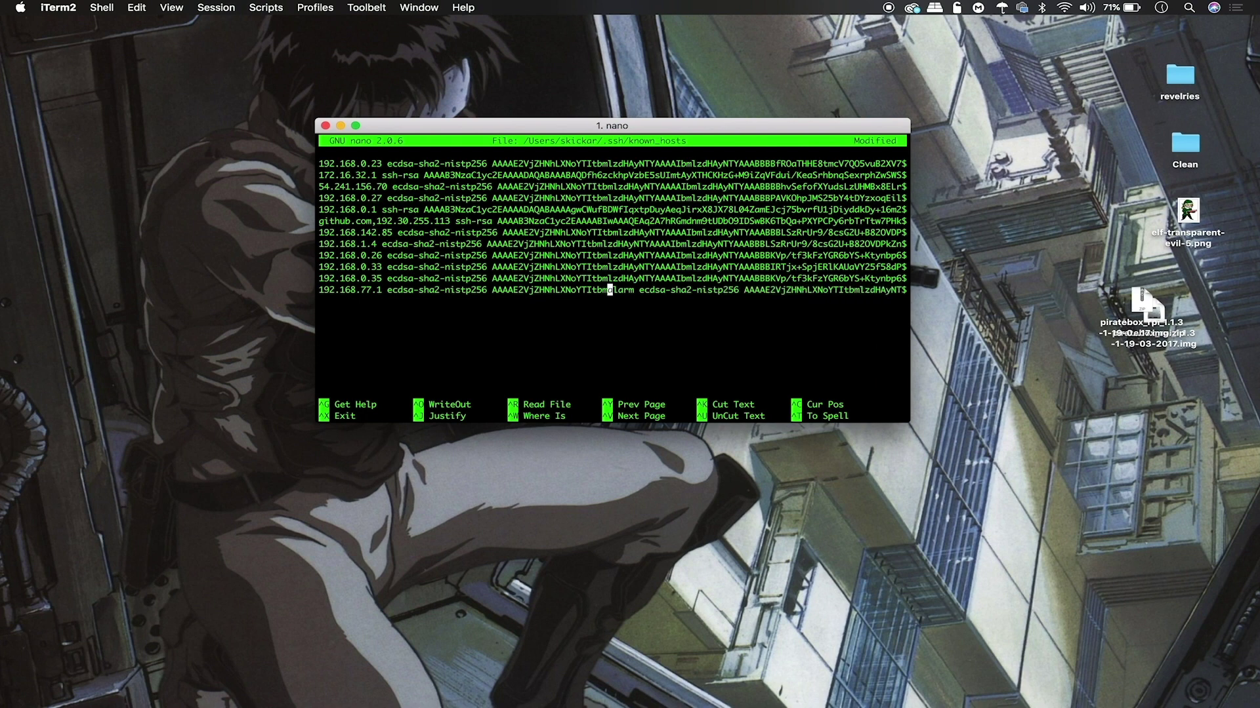
{"action": "key", "text": "BackSpace"}
{"action": "key", "text": "BackSpace"}
{"action": "key", "text": "BackSpace"}
{"action": "key", "text": "BackSpace"}
{"action": "key", "text": "BackSpace"}
{"action": "key", "text": "BackSpace"}
{"action": "key", "text": "BackSpace"}
{"action": "key", "text": "BackSpace"}
{"action": "key", "text": "BackSpace"}
{"action": "key", "text": "BackSpace"}
{"action": "key", "text": "BackSpace"}
{"action": "key", "text": "BackSpace"}
{"action": "key", "text": "BackSpace"}
{"action": "key", "text": "BackSpace"}
{"action": "key", "text": "BackSpace"}
{"action": "key", "text": "BackSpace"}
{"action": "key", "text": "BackSpace"}
{"action": "key", "text": "BackSpace"}
{"action": "key", "text": "BackSpace"}
{"action": "key", "text": "BackSpace"}
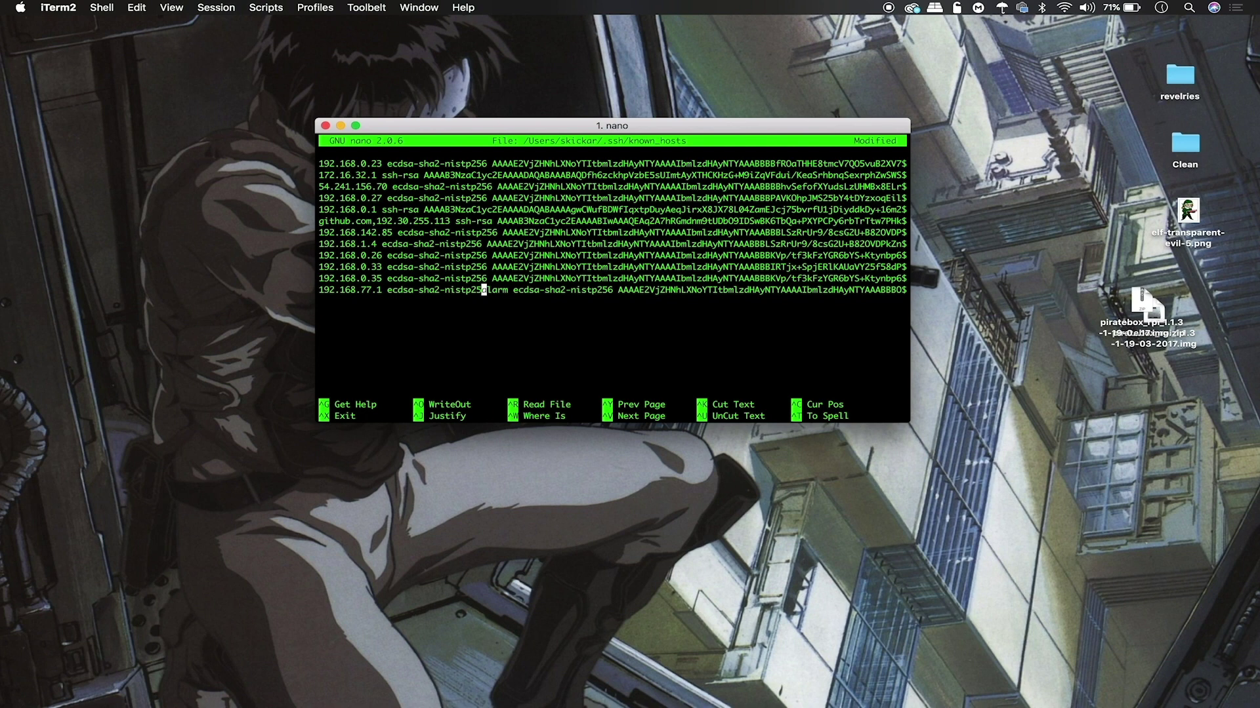
{"action": "key", "text": "BackSpace"}
{"action": "key", "text": "BackSpace"}
{"action": "key", "text": "BackSpace"}
{"action": "key", "text": "BackSpace"}
{"action": "key", "text": "BackSpace"}
{"action": "key", "text": "BackSpace"}
{"action": "key", "text": "BackSpace"}
{"action": "key", "text": "BackSpace"}
{"action": "key", "text": "BackSpace"}
{"action": "key", "text": "BackSpace"}
{"action": "key", "text": "BackSpace"}
{"action": "key", "text": "BackSpace"}
{"action": "key", "text": "BackSpace"}
{"action": "key", "text": "BackSpace"}
{"action": "key", "text": "BackSpace"}
{"action": "key", "text": "BackSpace"}
{"action": "key", "text": "BackSpace"}
{"action": "key", "text": "BackSpace"}
{"action": "key", "text": "BackSpace"}
{"action": "key", "text": "BackSpace"}
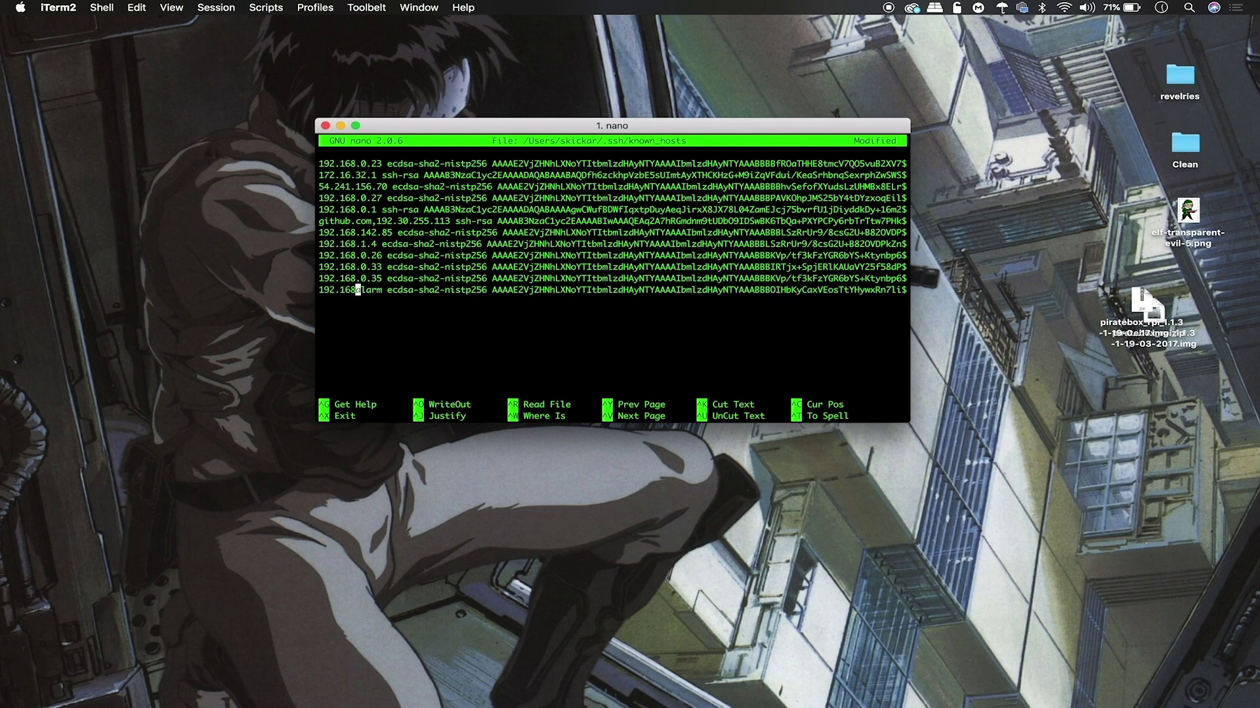
{"action": "key", "text": "BackSpace"}
{"action": "key", "text": "BackSpace"}
{"action": "key", "text": "BackSpace"}
{"action": "key", "text": "BackSpace"}
{"action": "key", "text": "BackSpace"}
{"action": "key", "text": "BackSpace"}
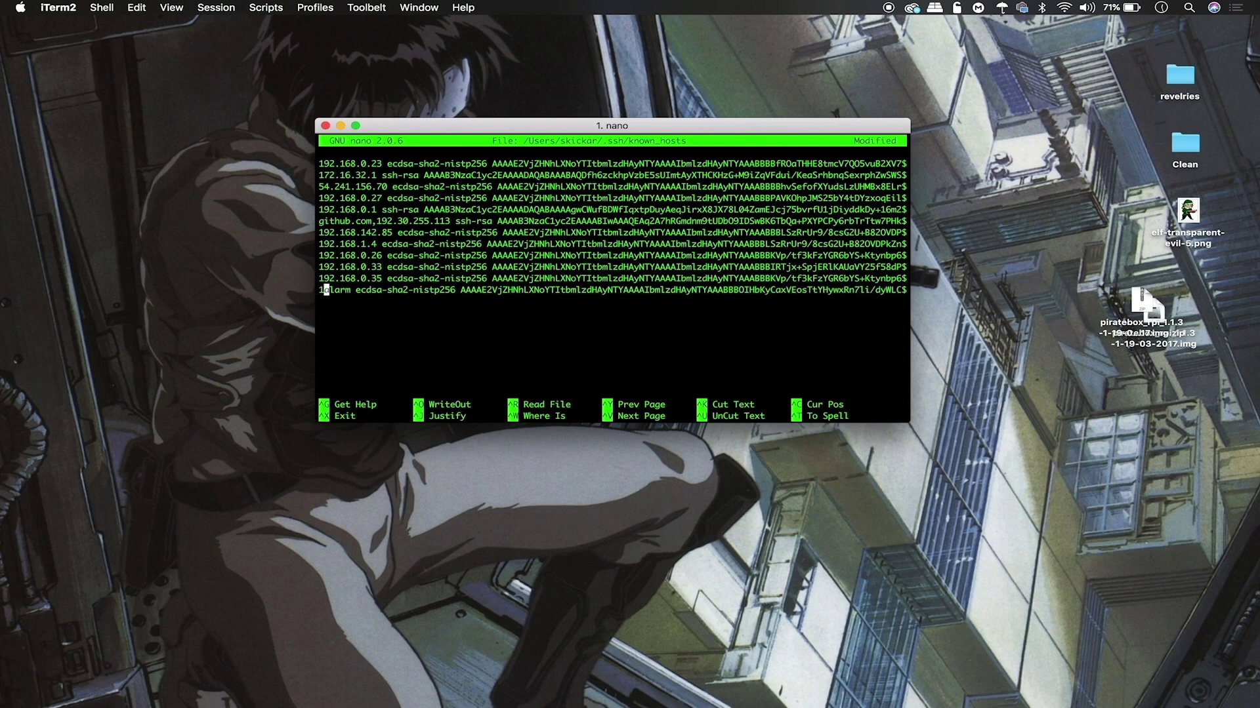
{"action": "key", "text": "BackSpace"}
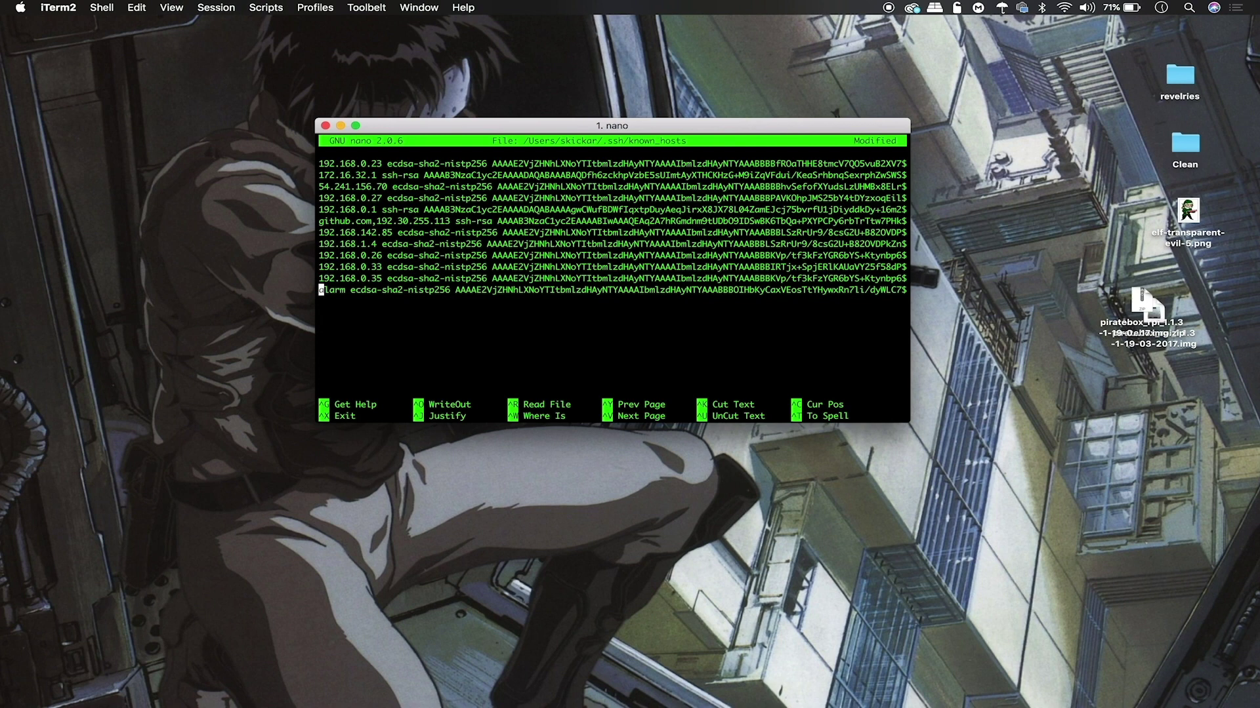
{"action": "key", "text": "ctrl+x"}
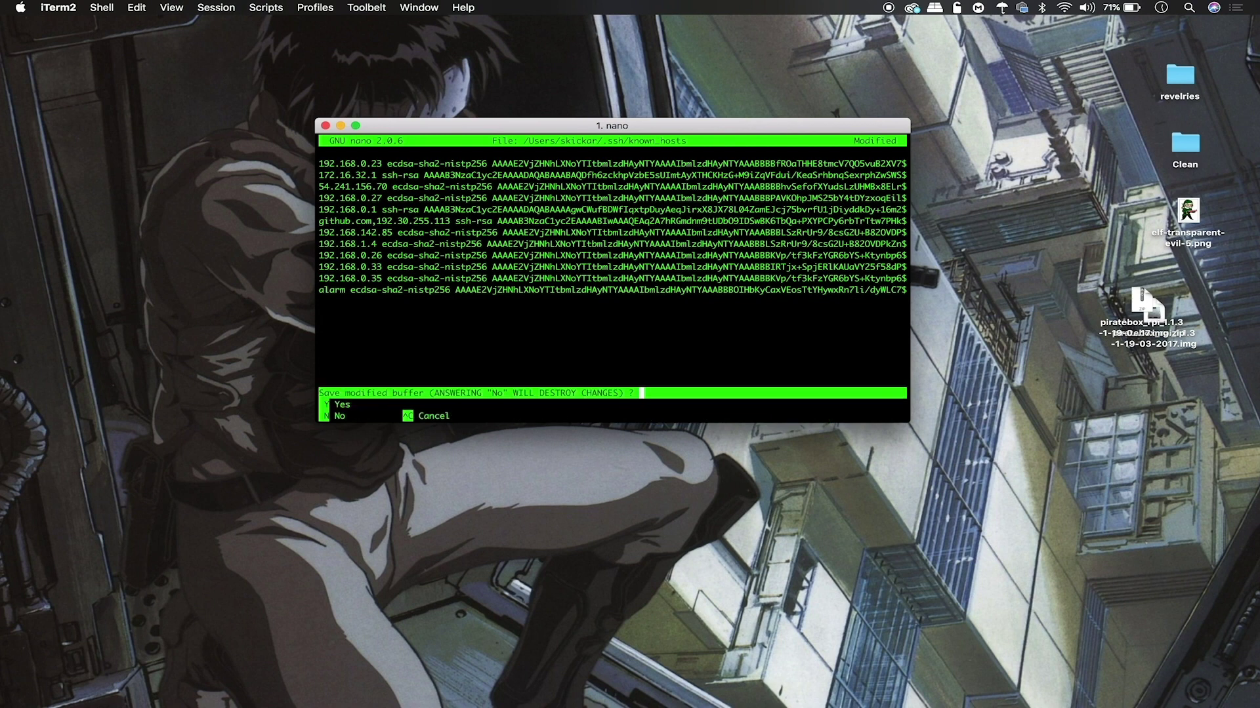
{"action": "key", "text": "y"}
{"action": "key", "text": "Return"}
{"action": "key", "text": "Up"}
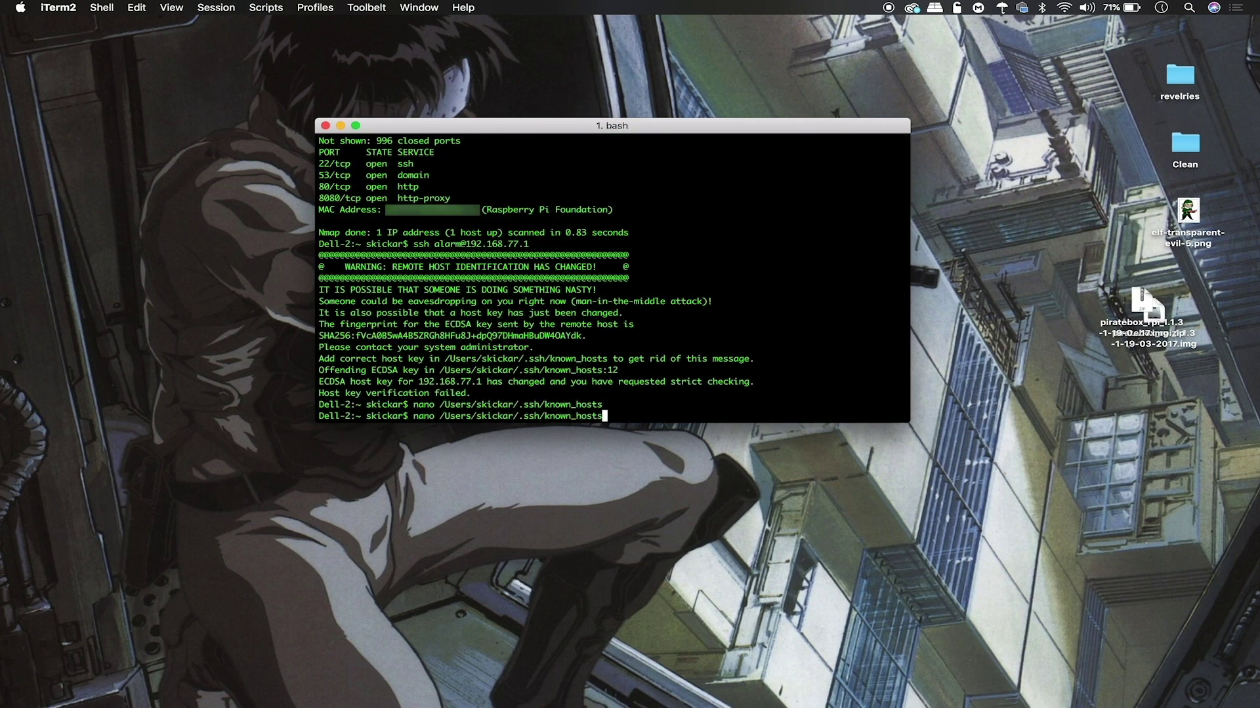
{"action": "key", "text": "Up"}
{"action": "key", "text": "Return"}
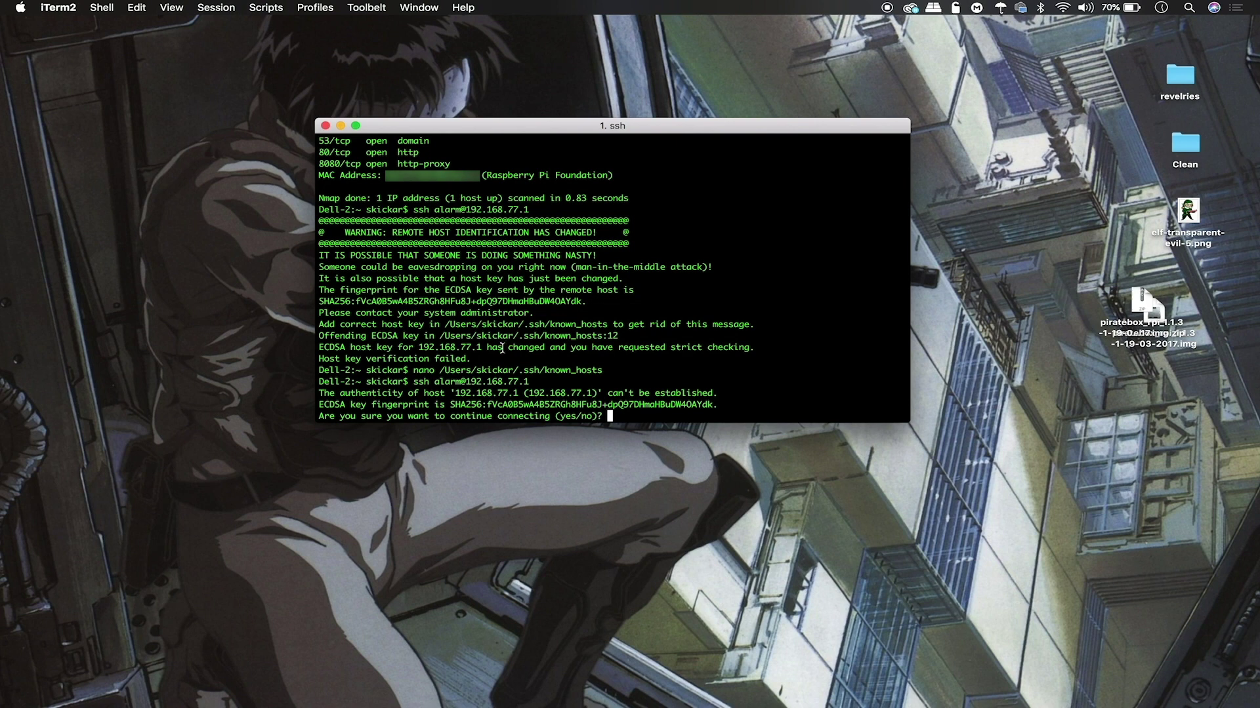
- Trust the Pi's new host key with 'yes' and log in with the password
{"action": "type", "text": "yes"}
{"action": "key", "text": "Return"}
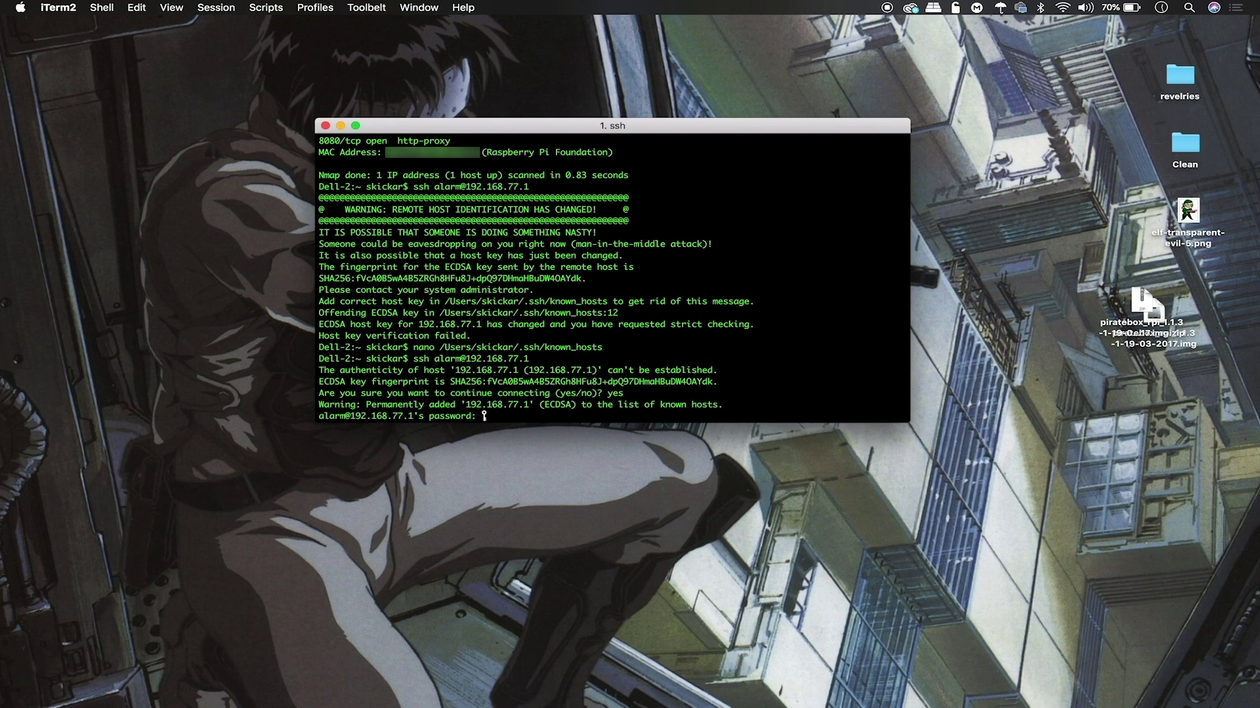
{"action": "key", "text": "Return"}
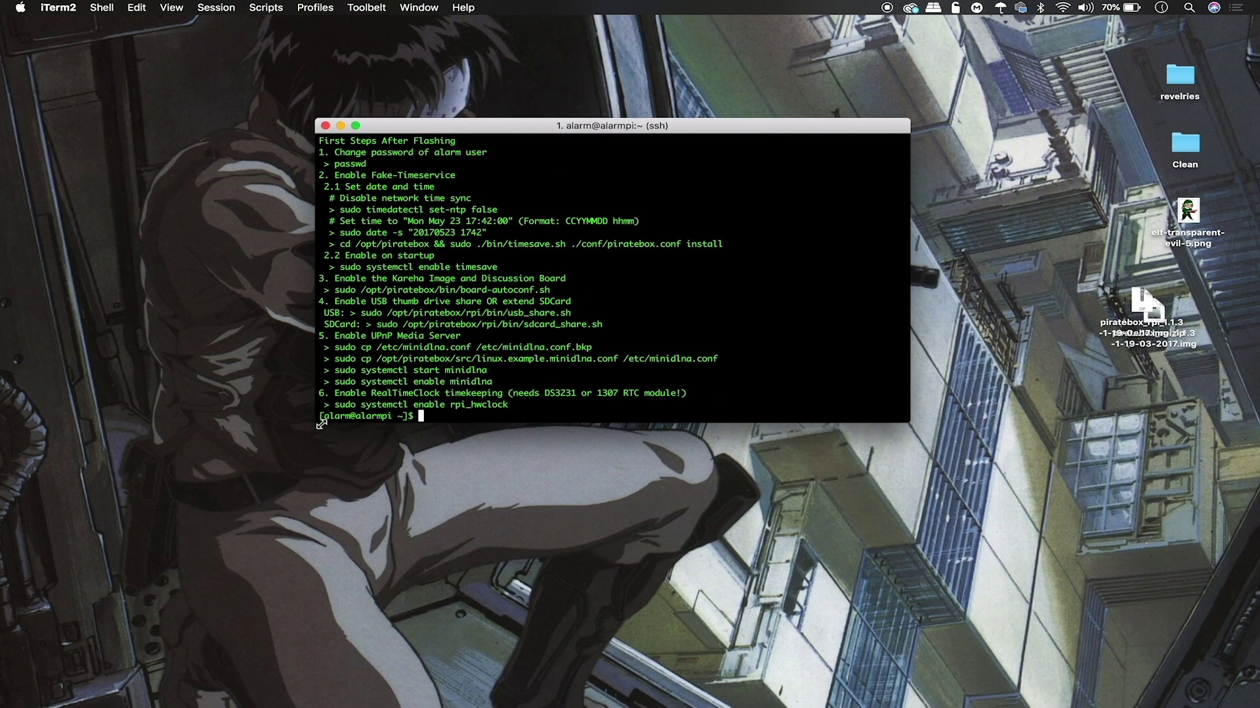
- Enlarge the terminal window and pick out the passwd command from the instructions
{"action": "left_click_drag", "start_coordinate": [314, 427], "coordinate": [284, 438]}
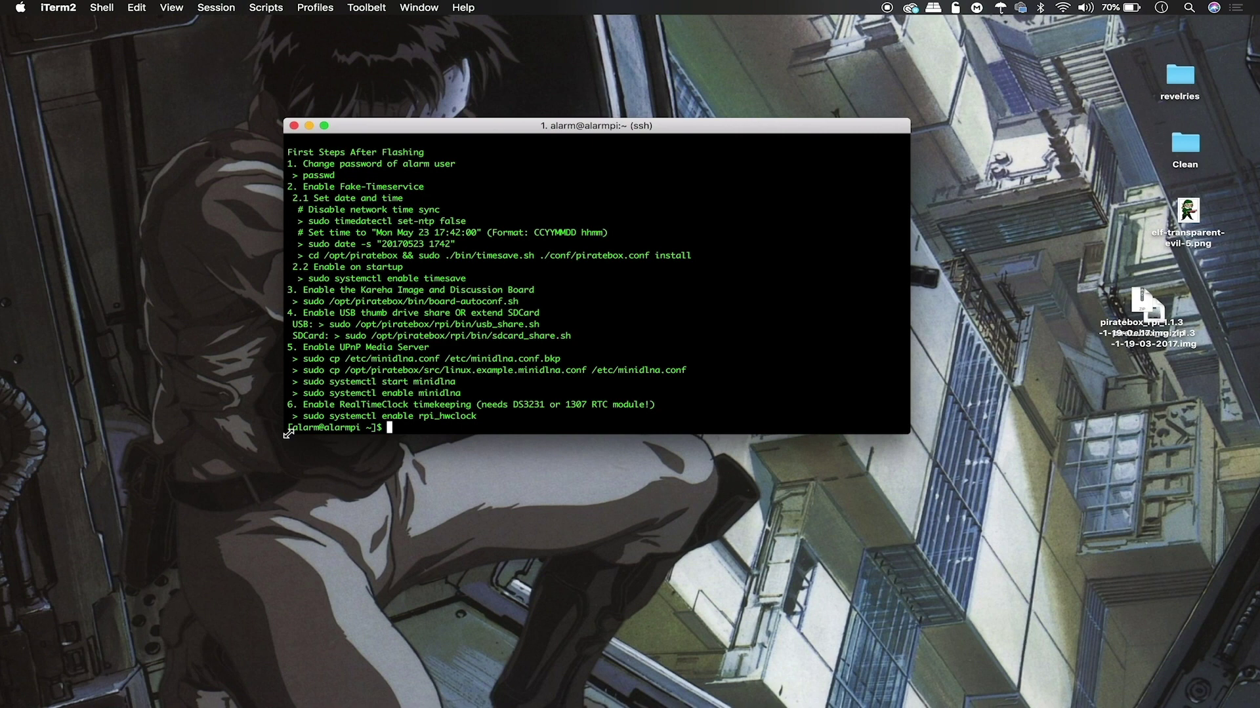
{"action": "left_click_drag", "start_coordinate": [285, 436], "coordinate": [132, 572]}
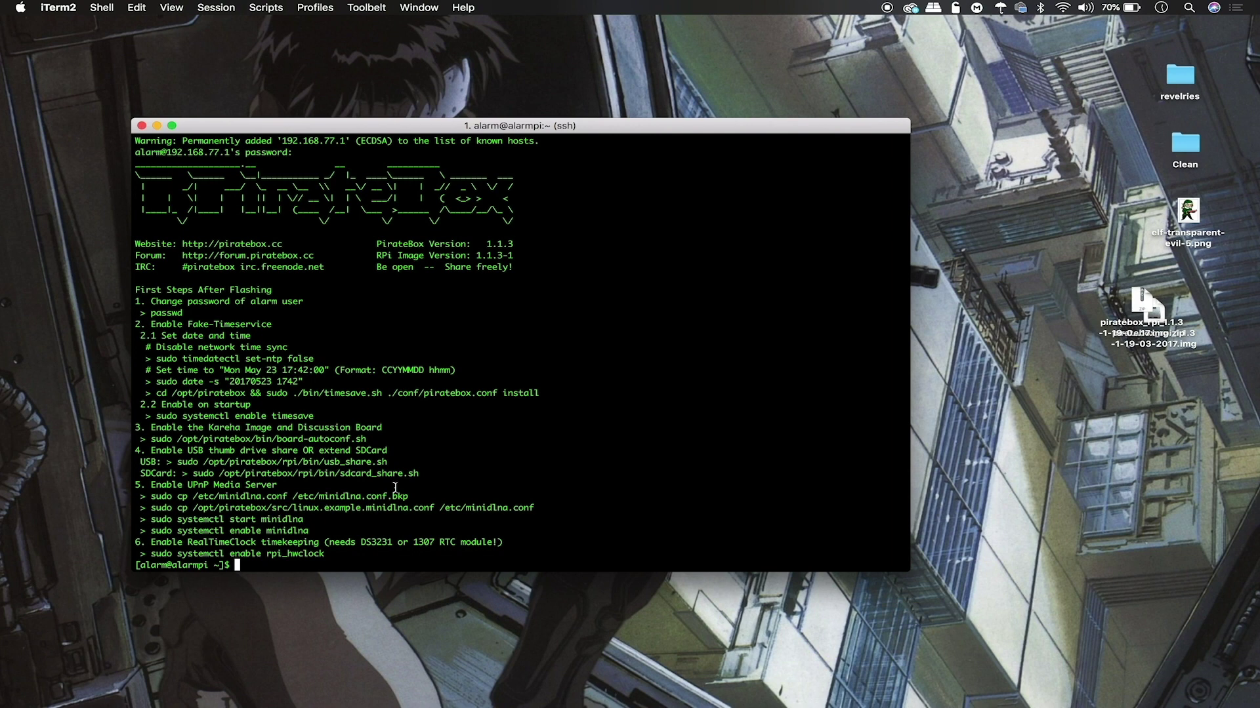
{"action": "double_click", "coordinate": [175, 313]}
- Run passwd and enter the current password, then the new one twice
{"action": "key", "text": "super+c"}
{"action": "key", "text": "super+v"}
{"action": "key", "text": "Return"}
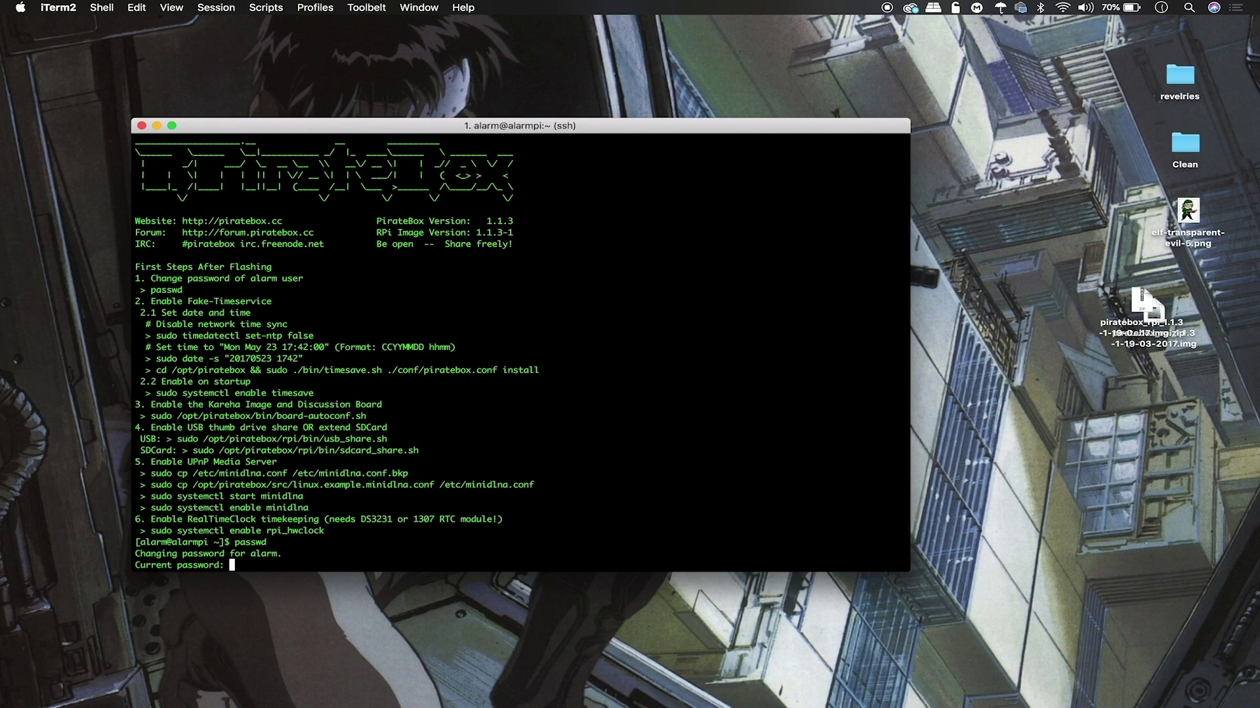
{"action": "key", "text": "Return"}
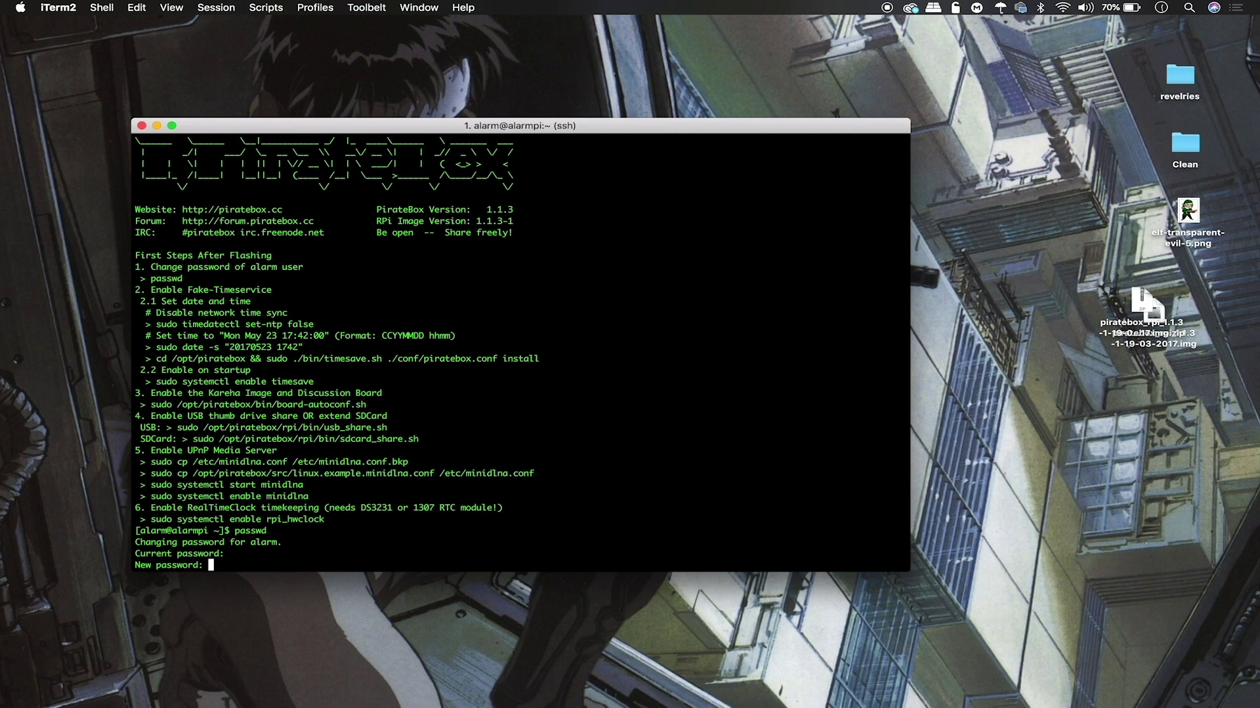
{"action": "key", "text": "Return"}
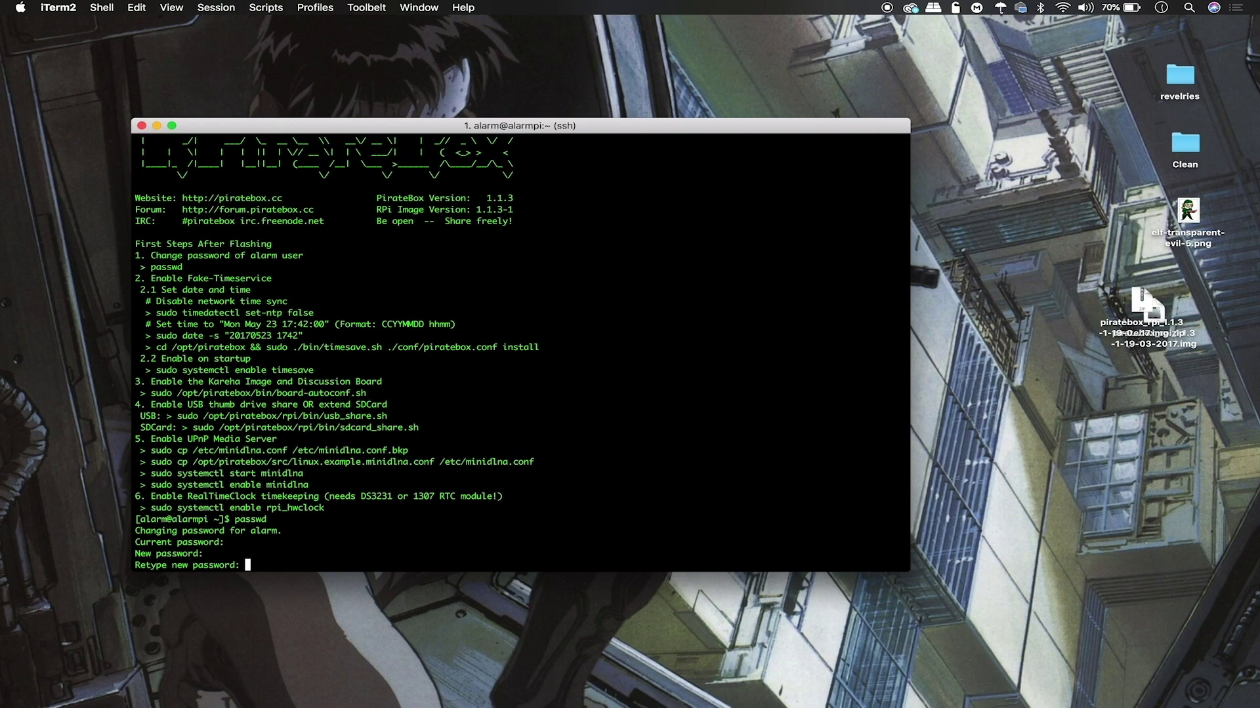
{"action": "key", "text": "Return"}
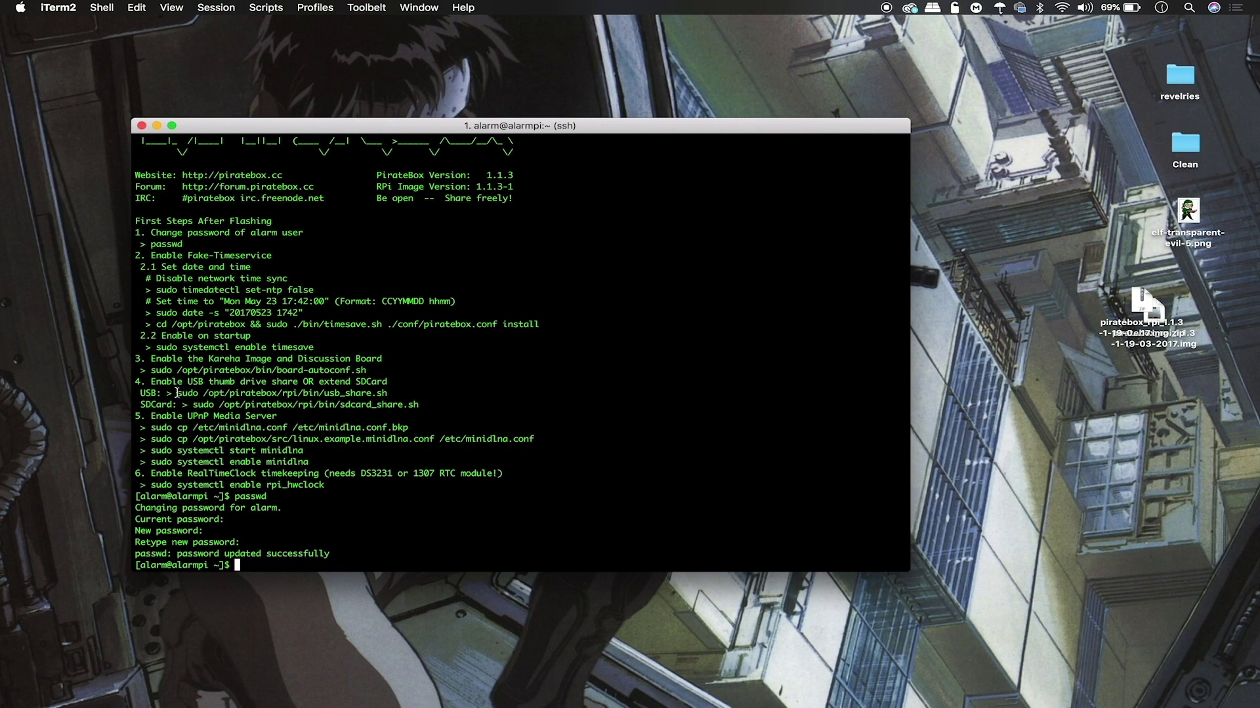
{"action": "left_click_drag", "start_coordinate": [177, 393], "coordinate": [390, 393]}
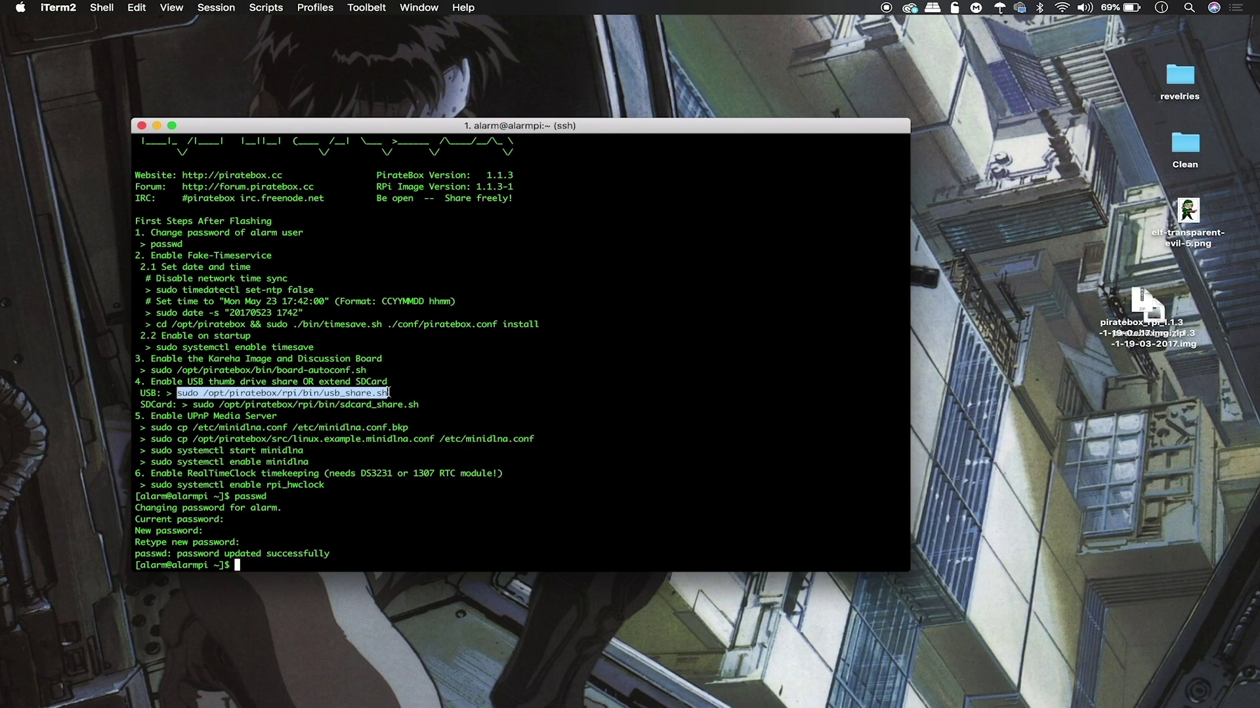
- Run sudo usb_share.sh with the sudo password; it reports multiple vfat partitions
{"action": "key", "text": "cmd+c"}
{"action": "left_click", "coordinate": [381, 461]}
{"action": "key", "text": "cmd+v"}
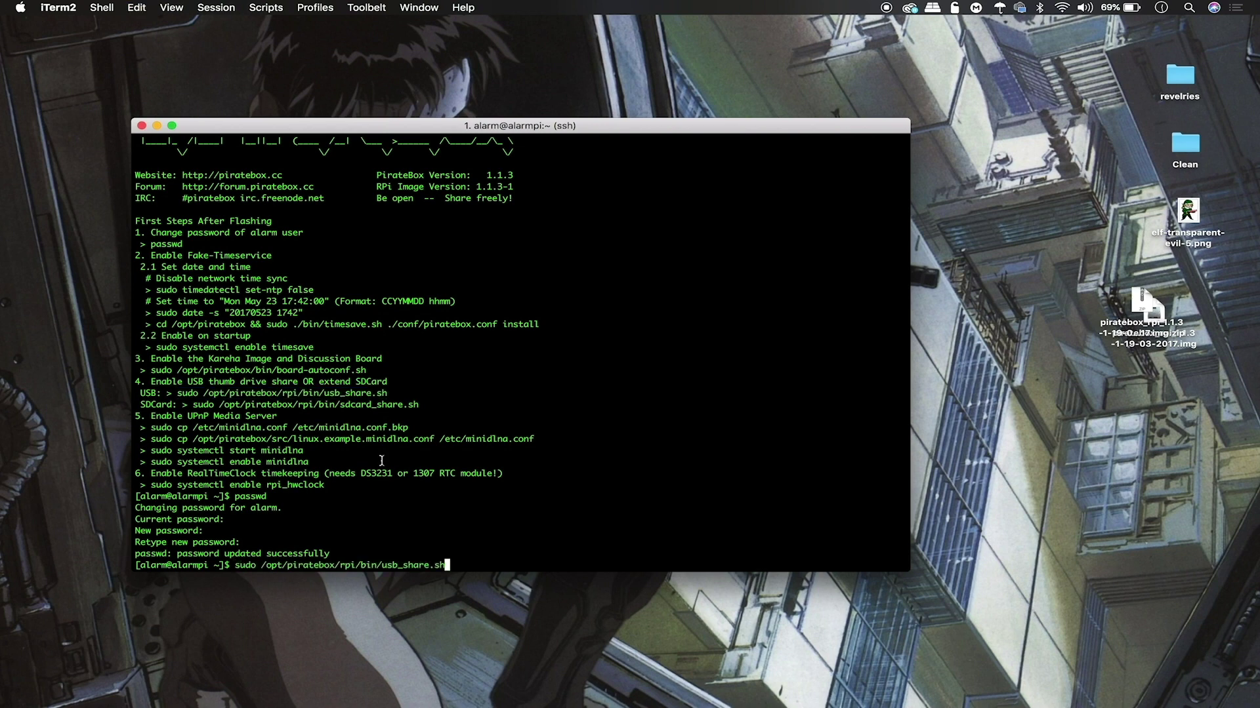
{"action": "key", "text": "Return"}
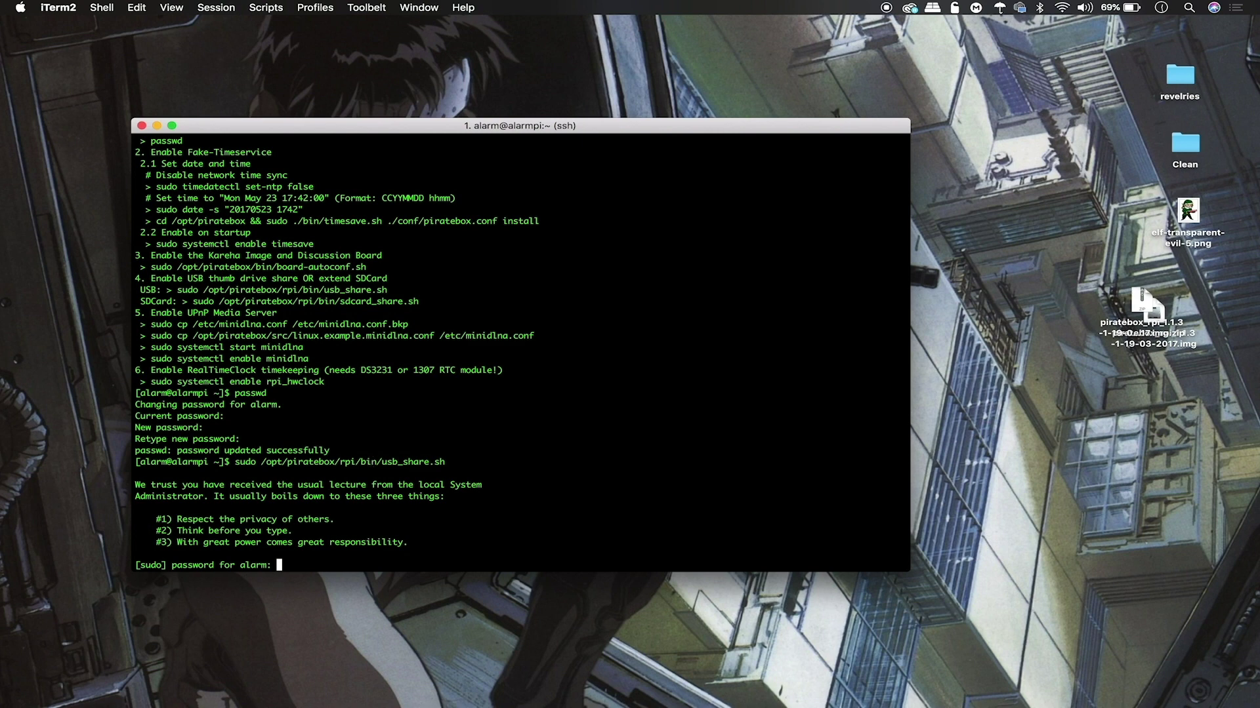
{"action": "key", "text": "Return"}
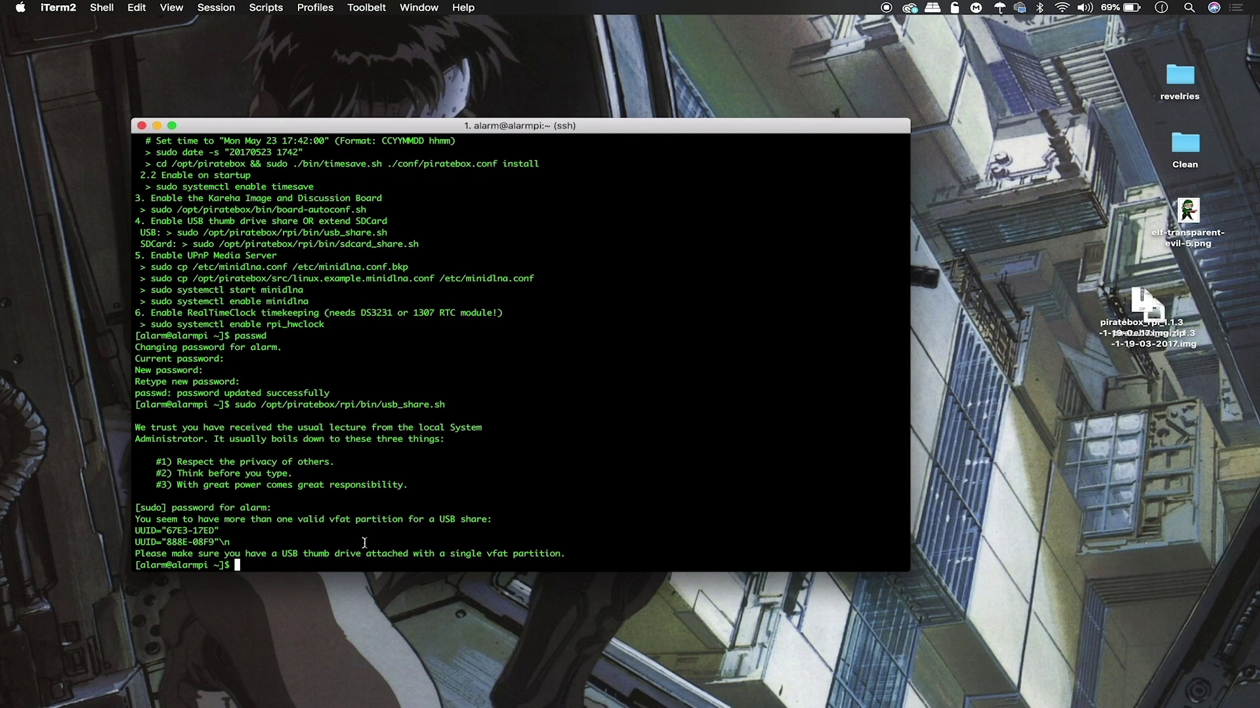
{"action": "scroll", "coordinate": [342, 382], "scroll_direction": "up", "scroll_amount": 5}
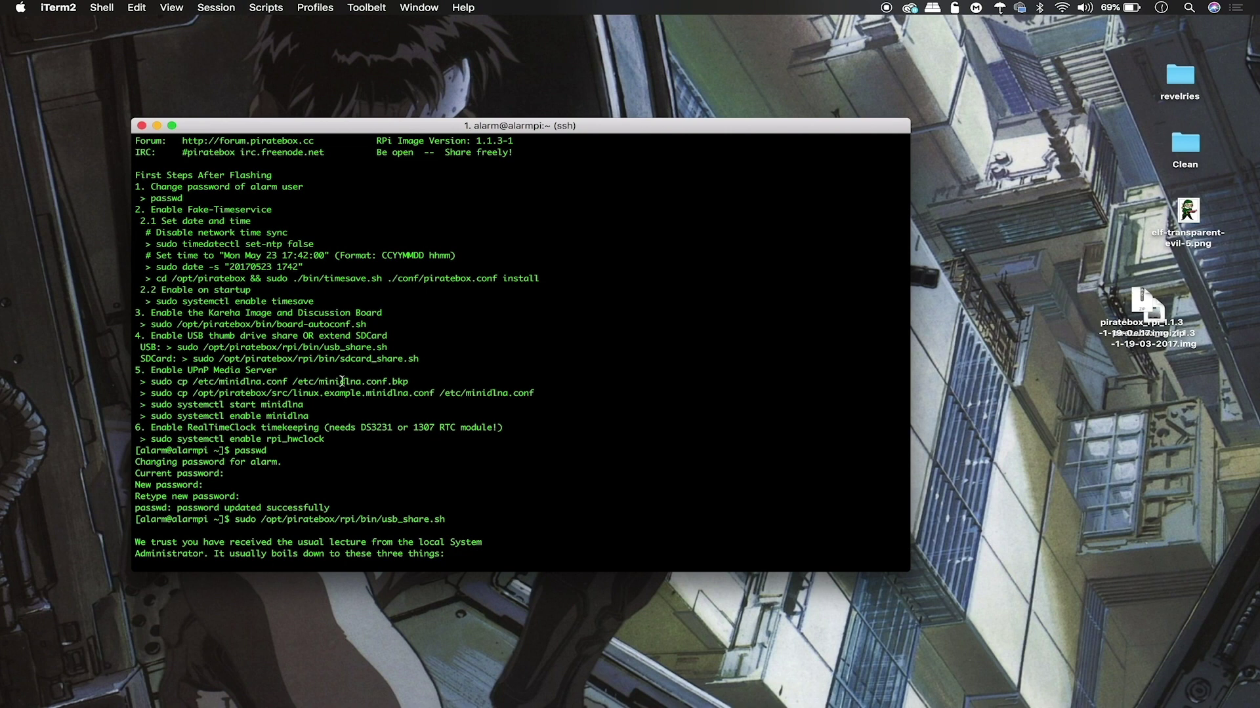
{"action": "scroll", "coordinate": [261, 336], "scroll_direction": "down", "scroll_amount": 1}
{"action": "scroll", "coordinate": [315, 297], "scroll_direction": "up", "scroll_amount": 1}
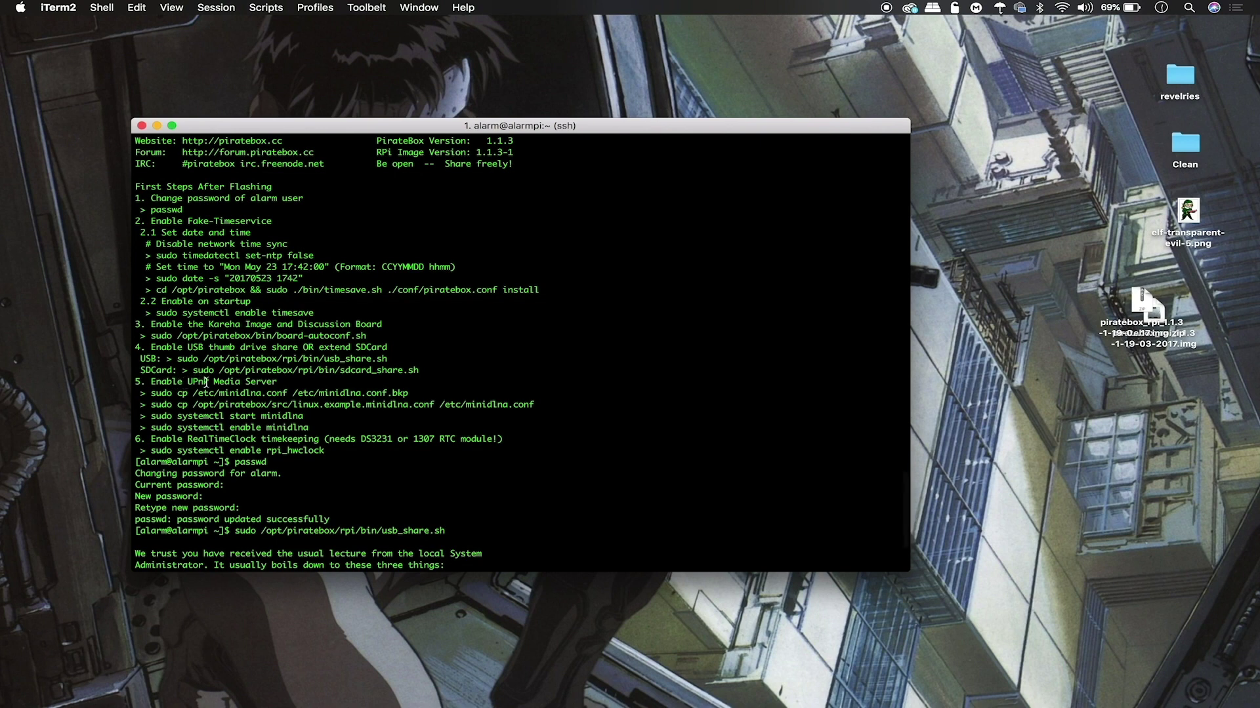
{"action": "scroll", "coordinate": [206, 381], "scroll_direction": "down", "scroll_amount": 1}
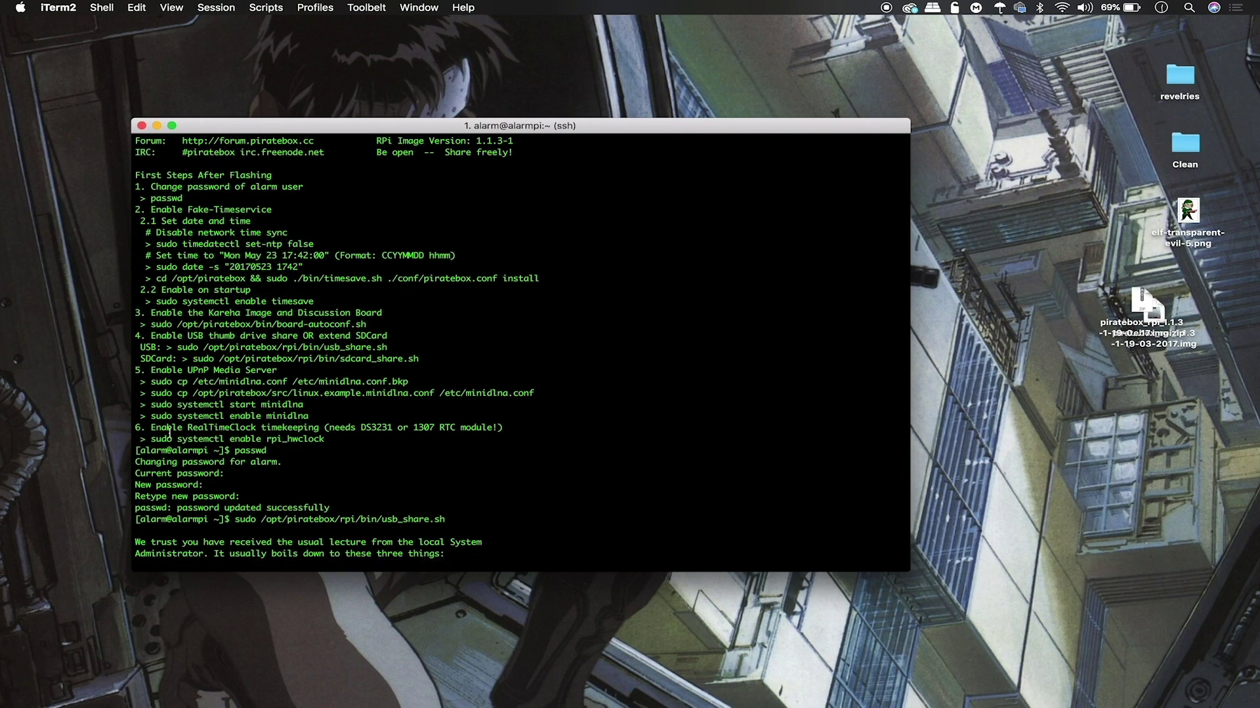
{"action": "scroll", "coordinate": [190, 484], "scroll_direction": "down", "scroll_amount": 3}
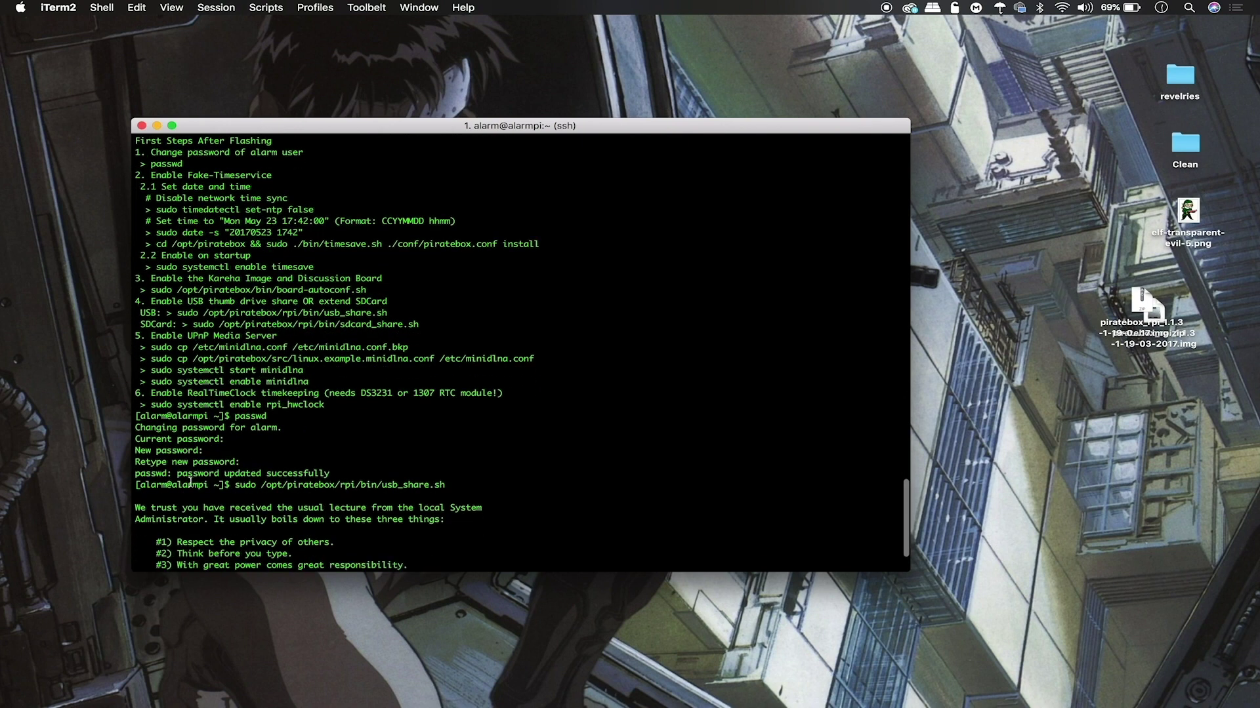
{"action": "scroll", "coordinate": [191, 483], "scroll_direction": "up", "scroll_amount": 4}
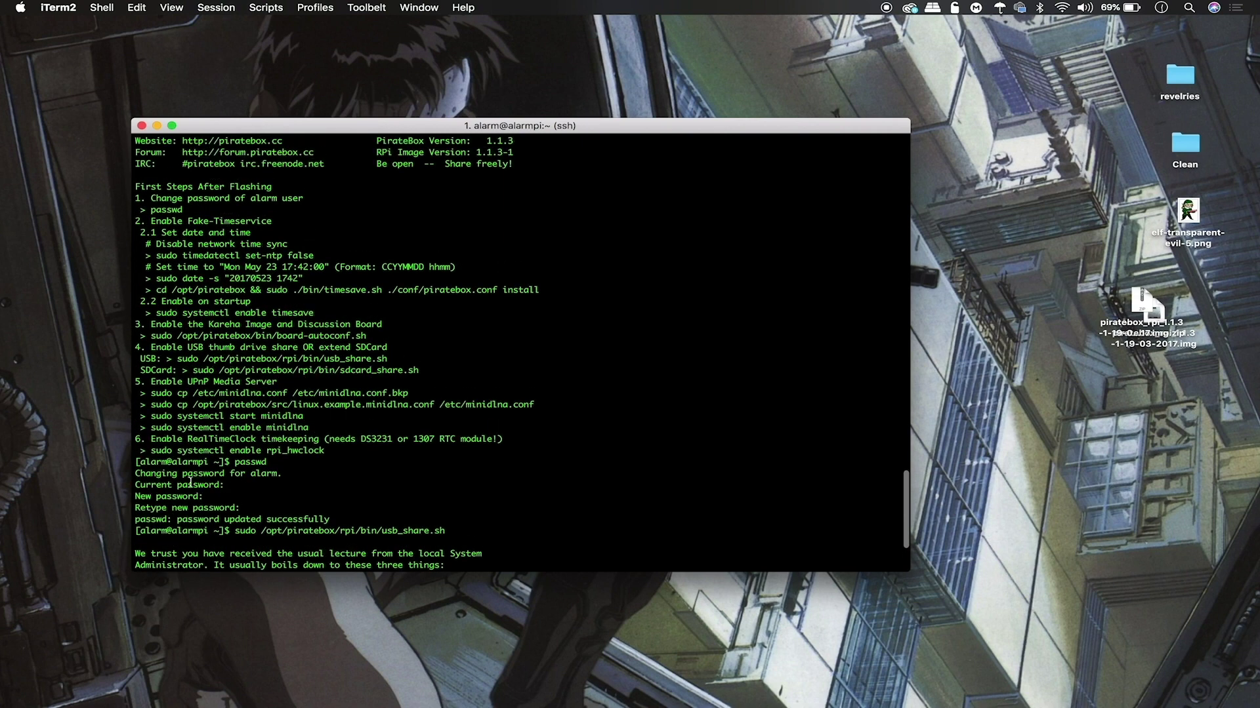
{"action": "scroll", "coordinate": [191, 483], "scroll_direction": "down", "scroll_amount": 11}
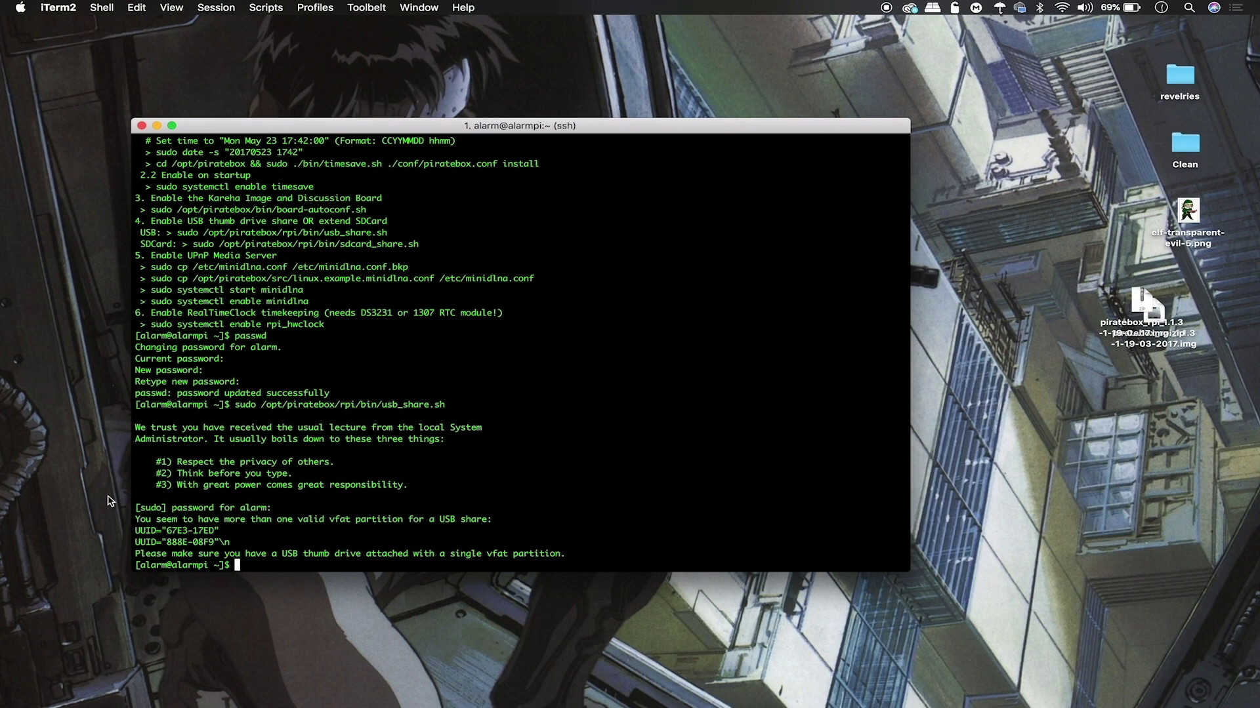
{"action": "scroll", "coordinate": [397, 249], "scroll_direction": "up", "scroll_amount": 3}
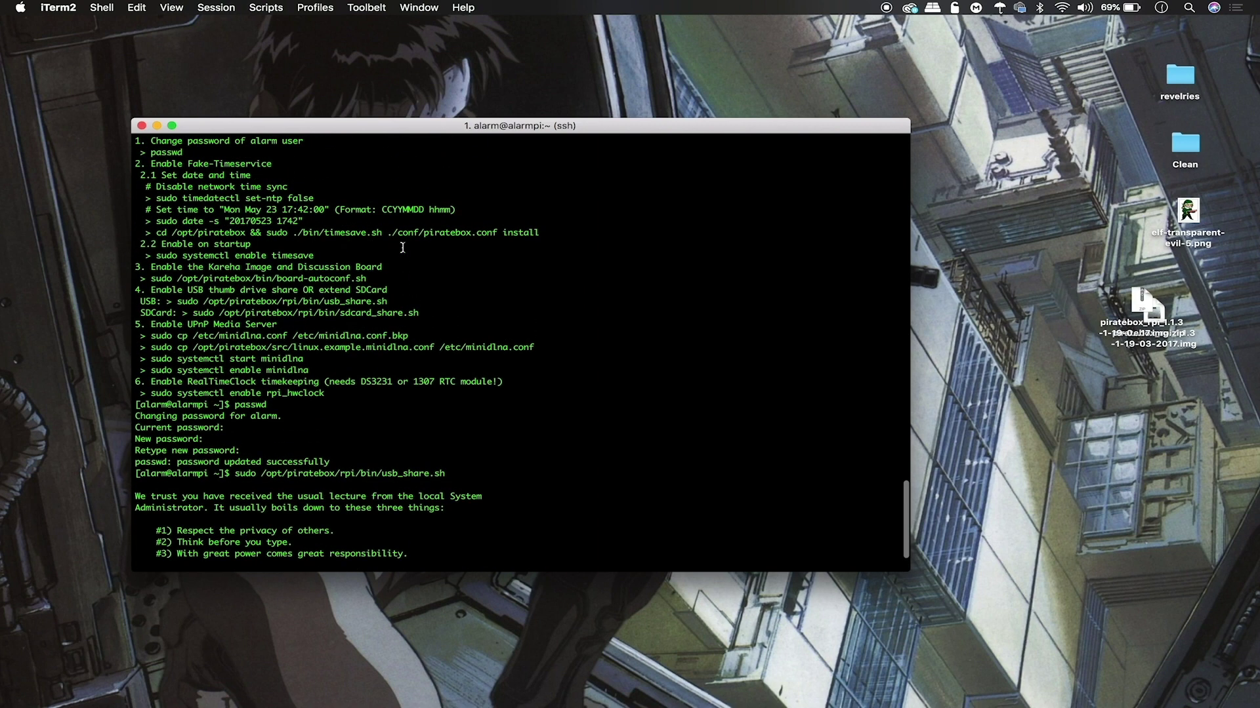
{"action": "scroll", "coordinate": [403, 248], "scroll_direction": "down", "scroll_amount": 3}
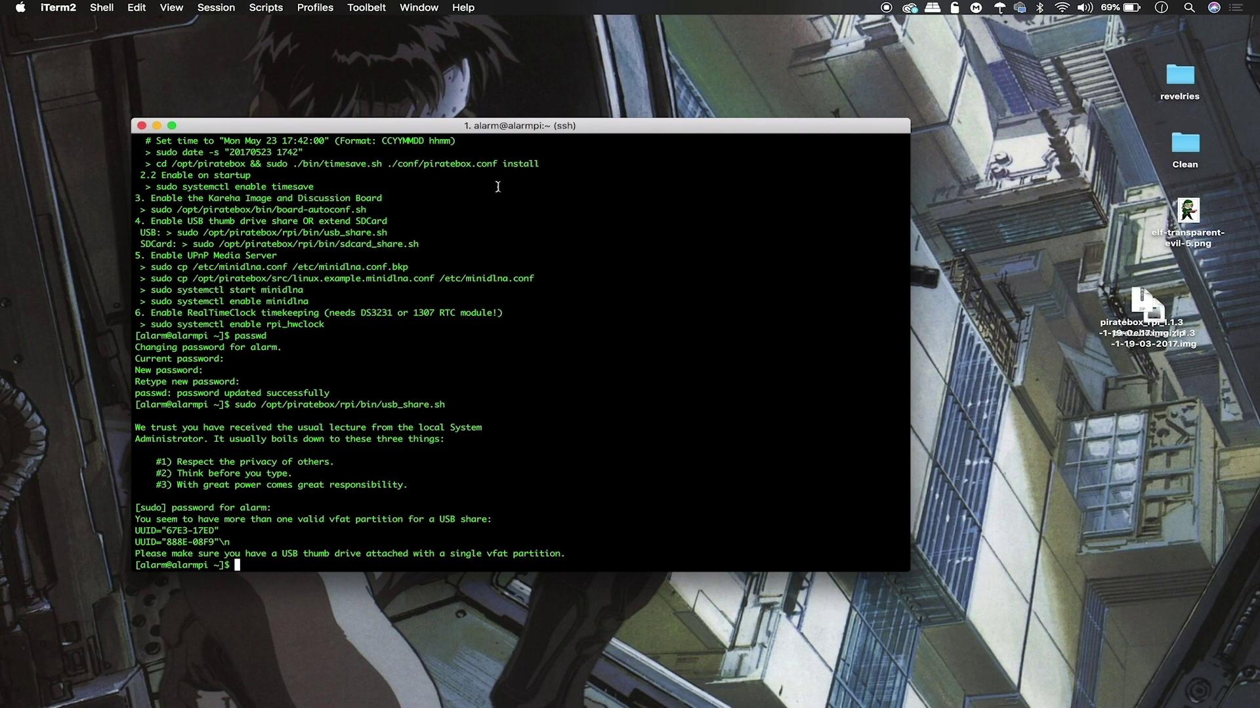
{"action": "scroll", "coordinate": [279, 428], "scroll_direction": "down", "scroll_amount": 1}
- Try a plain reboot, which fails with PolicyKit errors, then start typing sudo reboot
{"action": "type", "text": "reboot"}
{"action": "key", "text": "Return"}
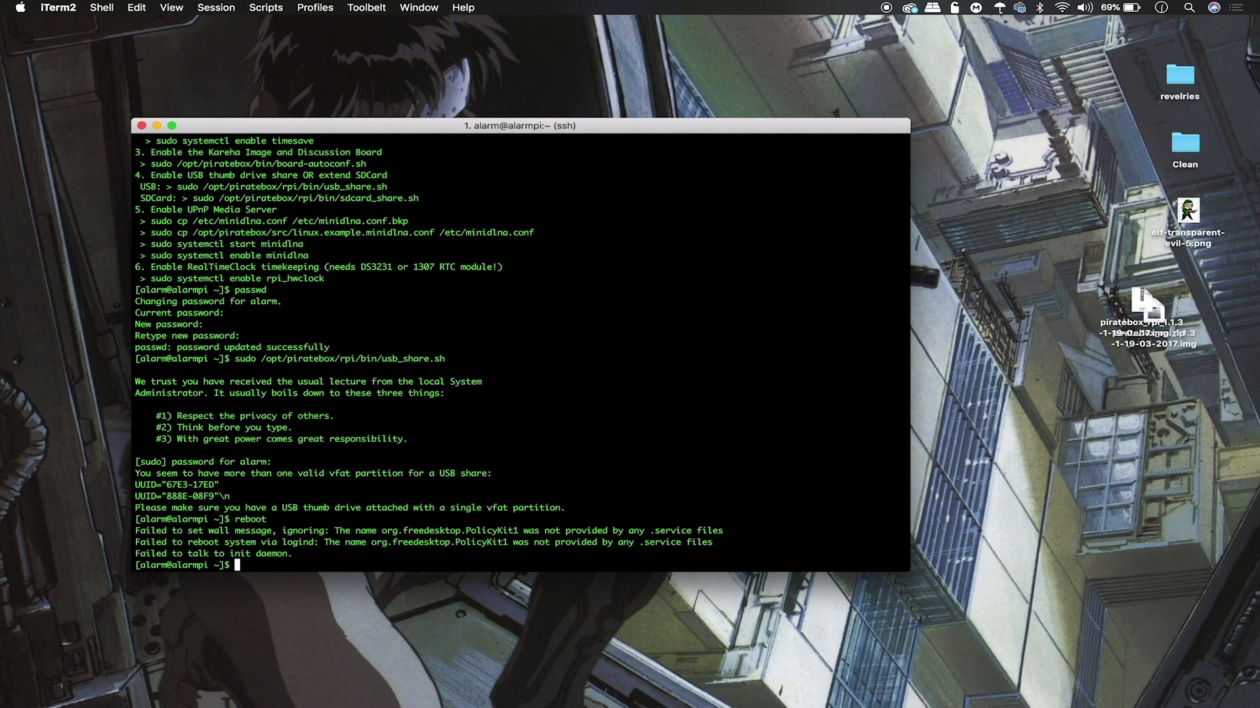
{"action": "type", "text": "sudo rebboot"}
{"action": "key", "text": "BackSpace"}
{"action": "key", "text": "BackSpace"}
{"action": "key", "text": "BackSpace"}
{"action": "key", "text": "BackSpace"}
- Correct the typo to 'sudo reboot' and run it to restart the Pi
{"action": "type", "text": "oot"}
{"action": "key", "text": "Return"}
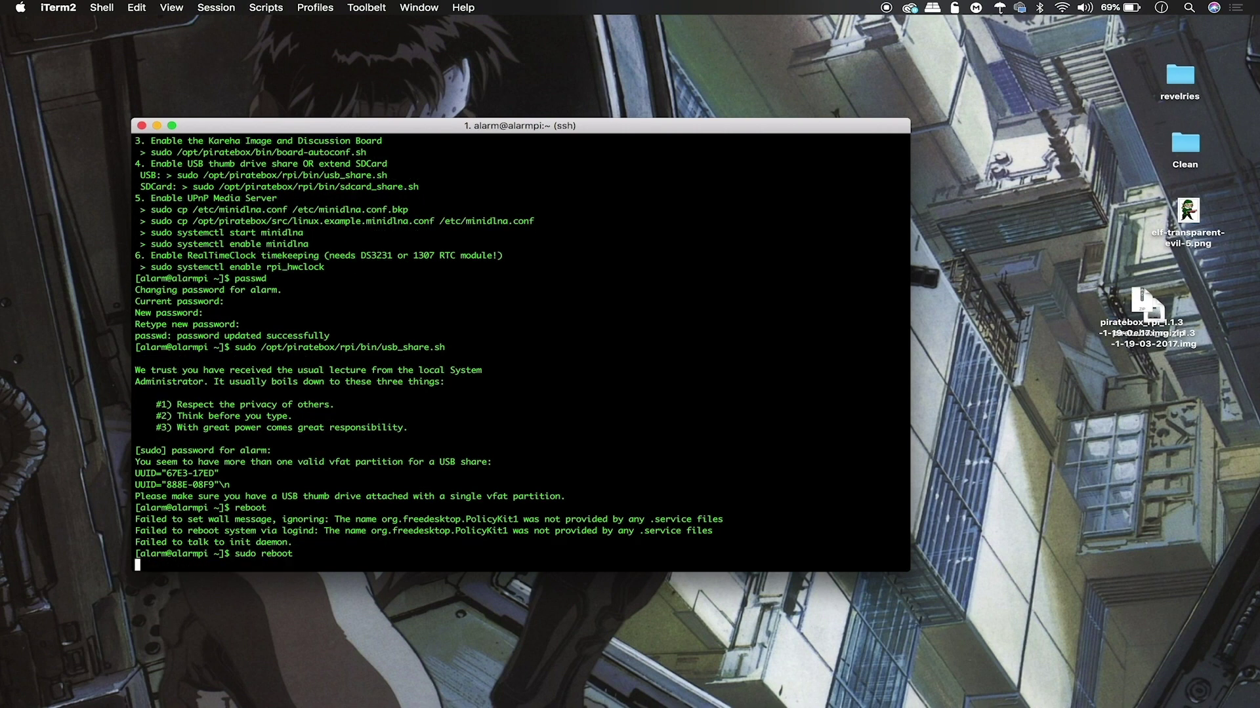